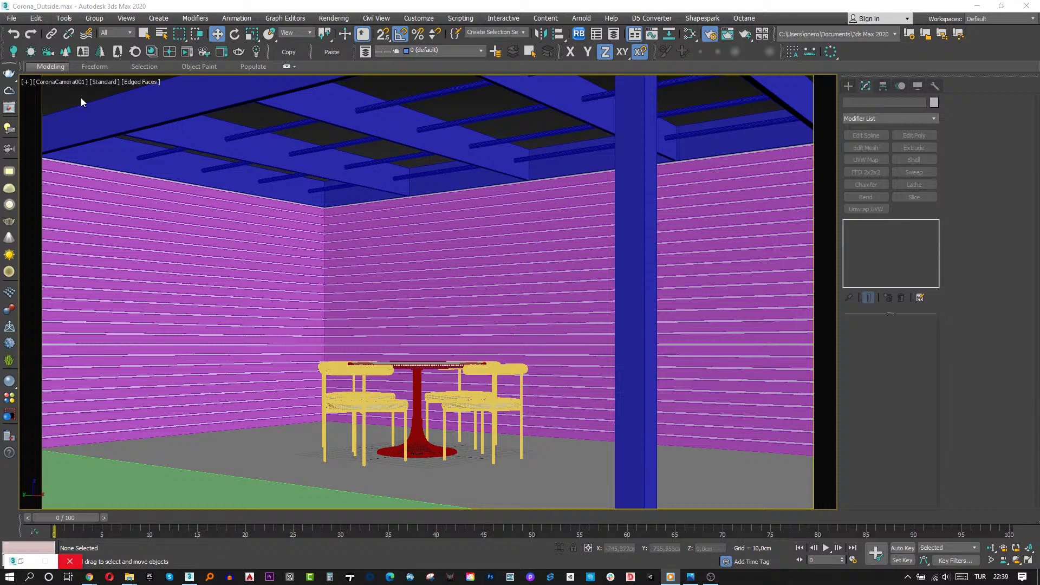
# Assign a CoronaSky map as the scene's environment map.
pyautogui.press('t')
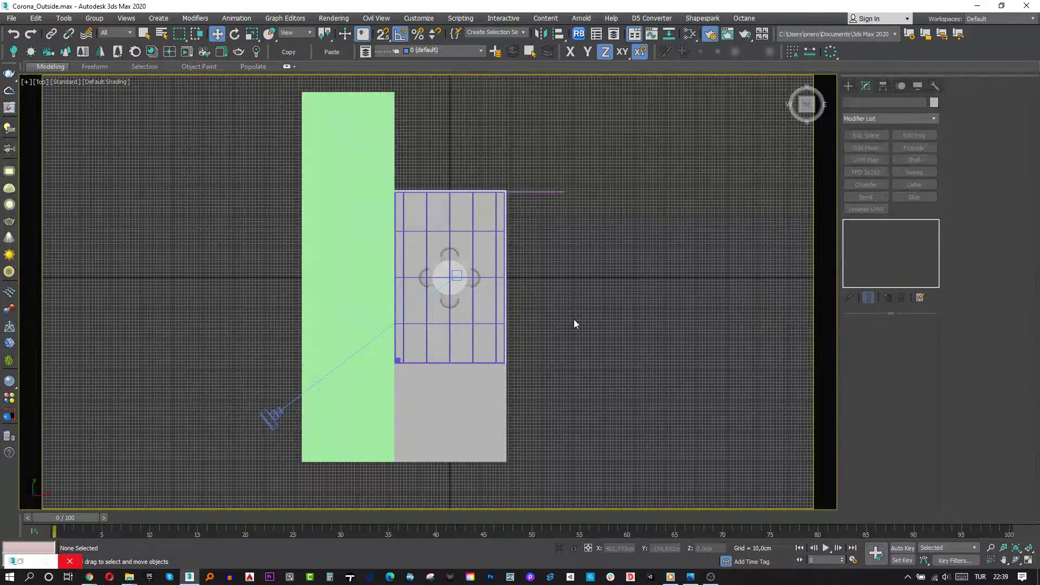
pyautogui.press('8')
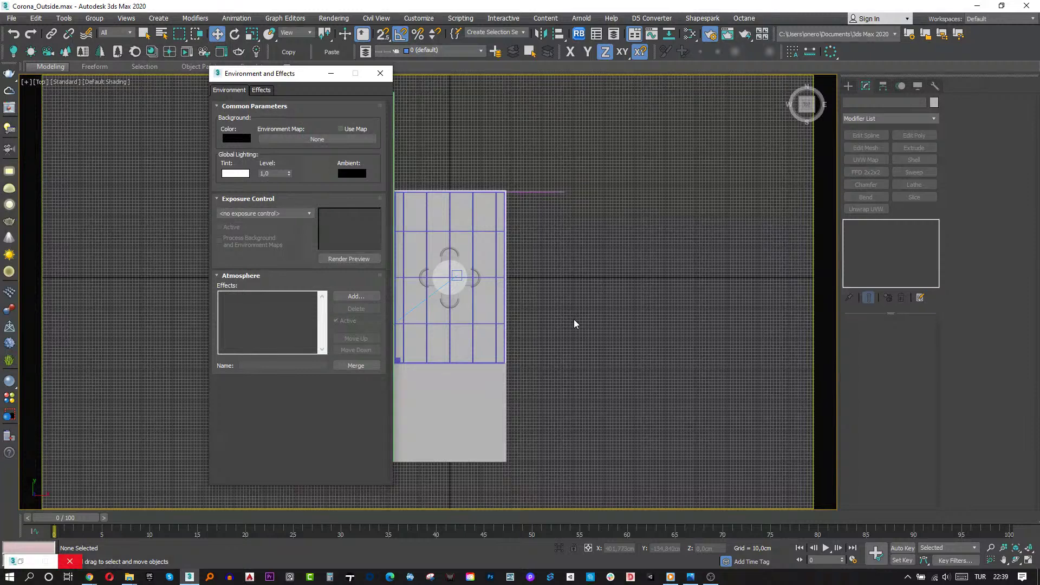
pyautogui.click(317, 139)
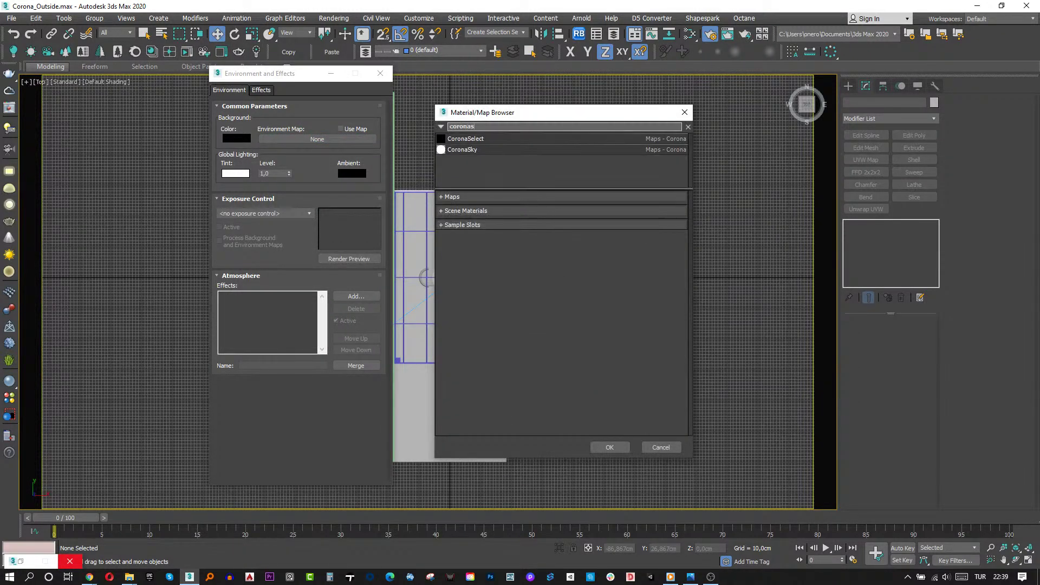
pyautogui.click(380, 73)
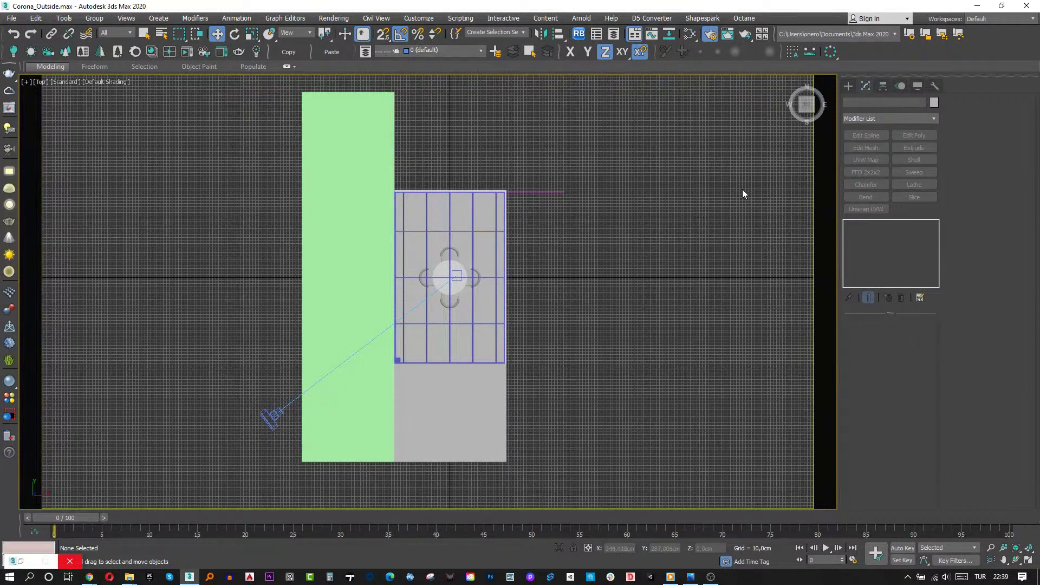
# Create a targeted CoronaSun in the top view, aimed at the dining table from beyond the camera side of the pergola.
pyautogui.click(848, 86)
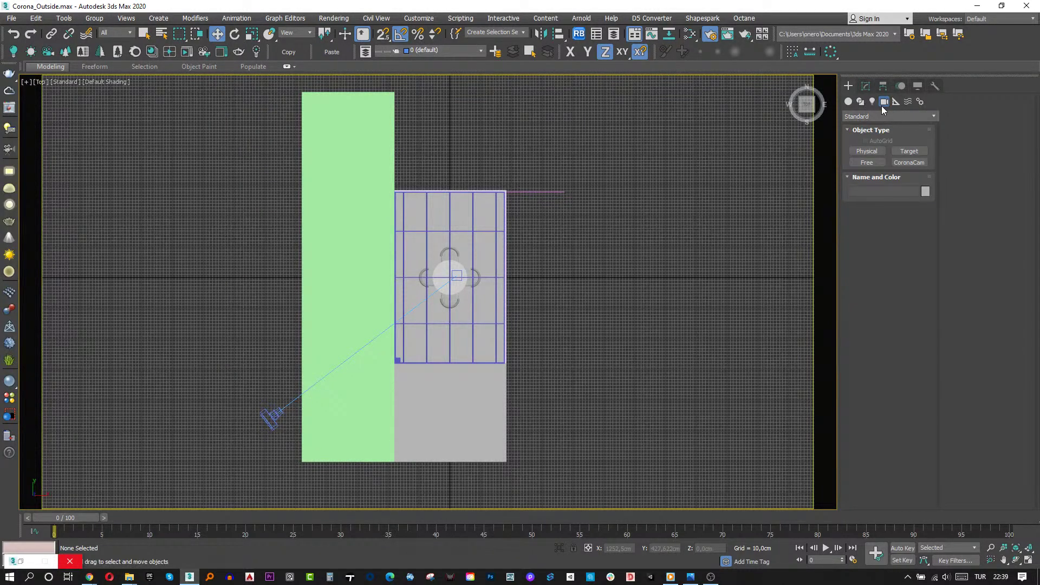
pyautogui.click(872, 101)
pyautogui.click(879, 116)
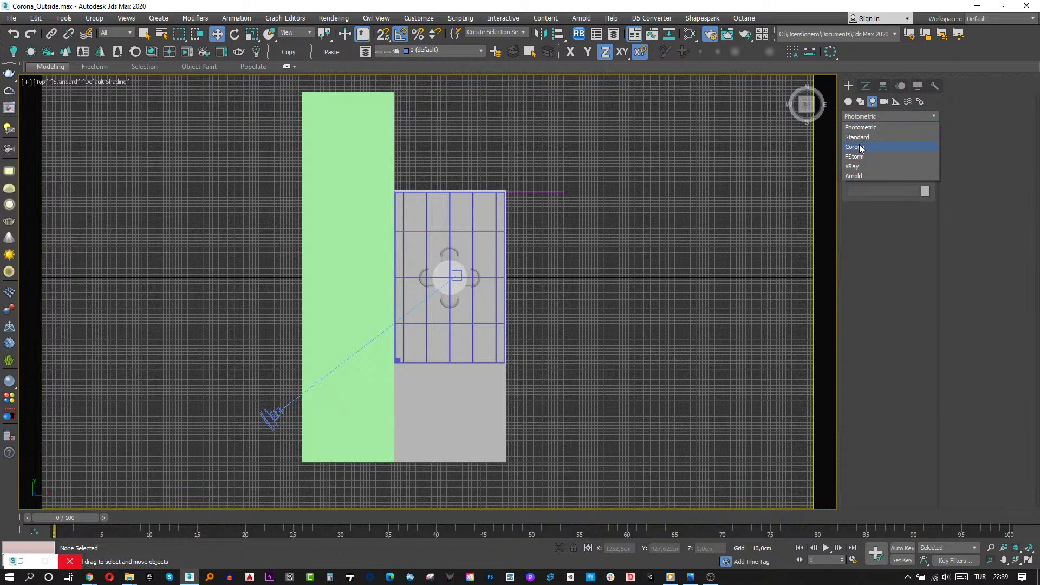
pyautogui.click(861, 148)
pyautogui.click(909, 151)
pyautogui.scroll(-3, 576, 348)
pyautogui.moveTo(440, 424); pyautogui.dragTo(527, 300, button='middle')
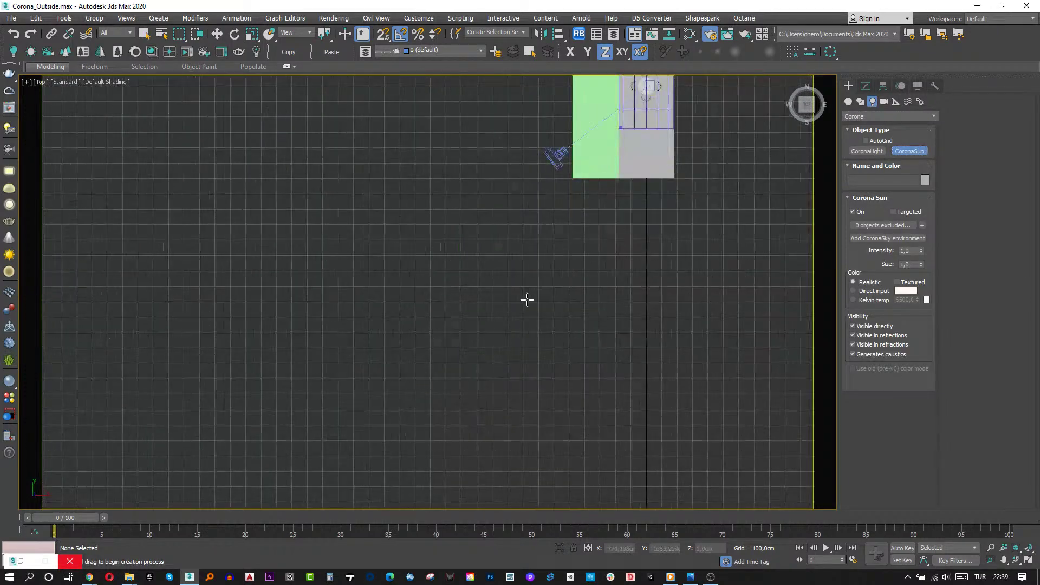
pyautogui.scroll(-2, 527, 300)
pyautogui.click(435, 432)
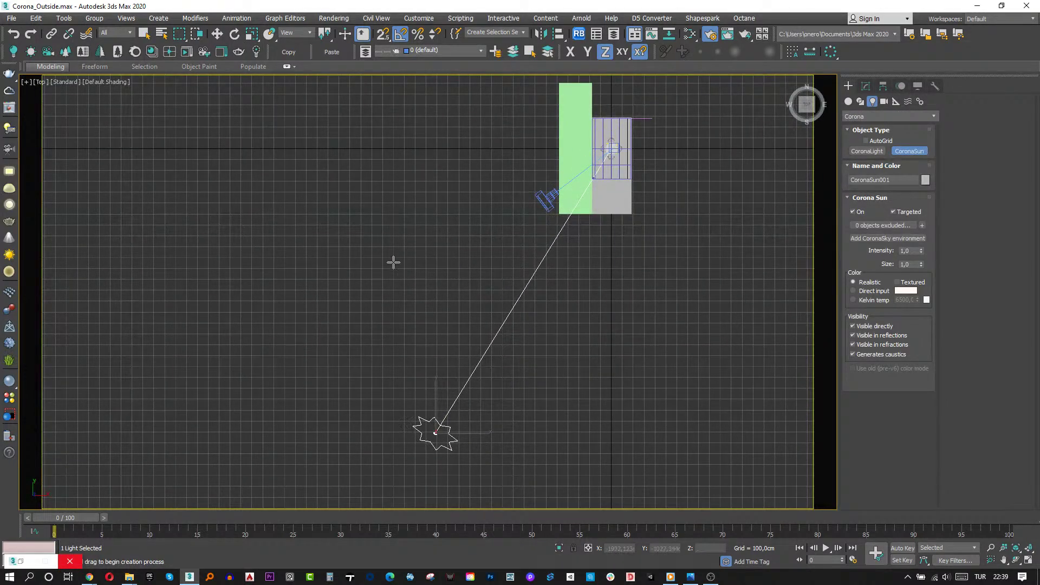
# Raise the sun in the front view to a height of about 2262 cm, and return to the camera view.
pyautogui.press('f')
pyautogui.press('w')
pyautogui.scroll(-3, 490, 368)
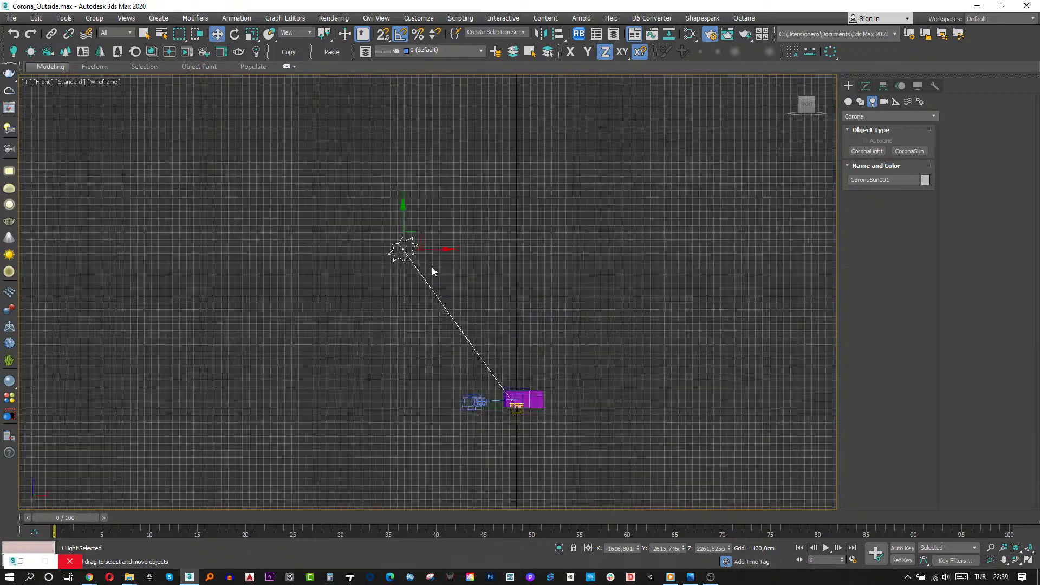
pyautogui.click(517, 283)
pyautogui.press('c')
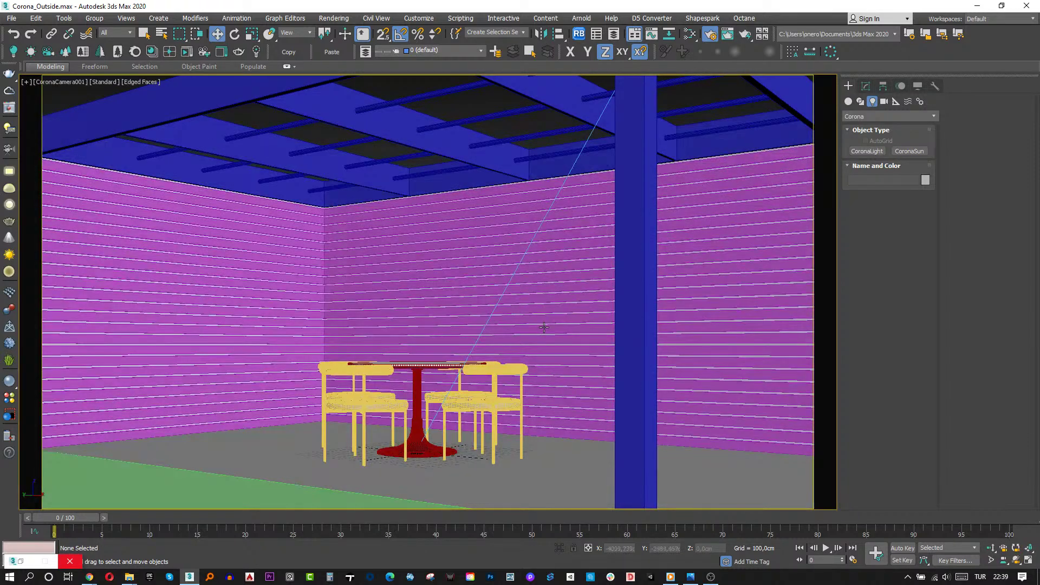
# Enable the material override in the Corona render setup and assign a CoronaMtl to it.
pyautogui.click(708, 35)
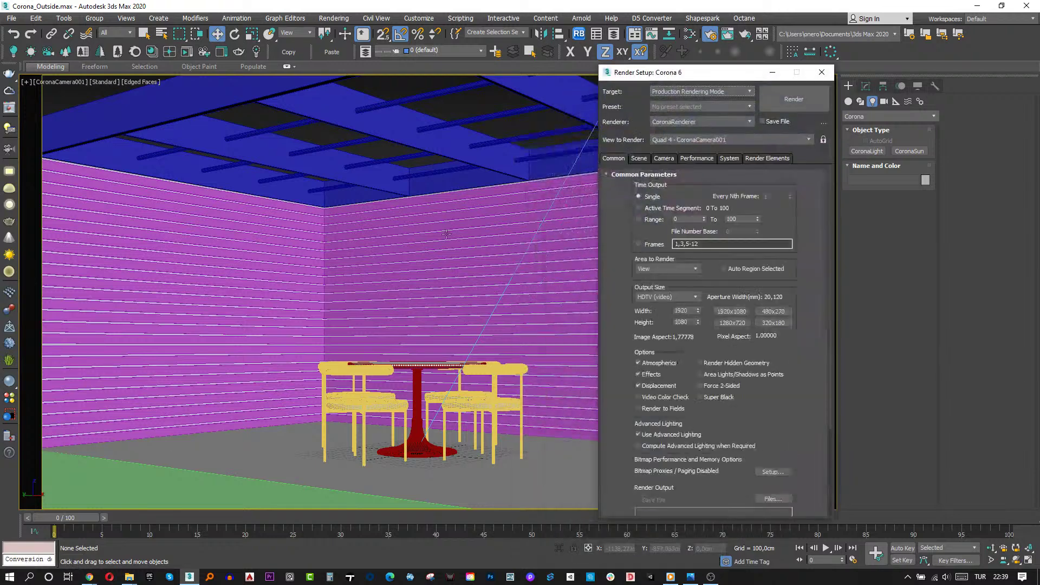
pyautogui.moveTo(679, 76); pyautogui.dragTo(618, 80)
pyautogui.moveTo(306, 52); pyautogui.dragTo(252, 29)
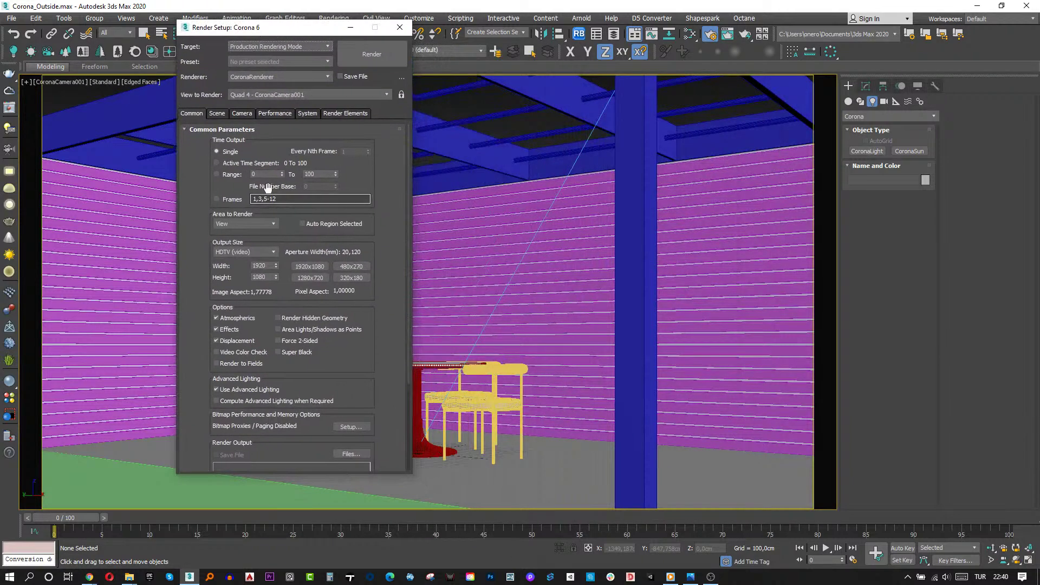
pyautogui.click(216, 113)
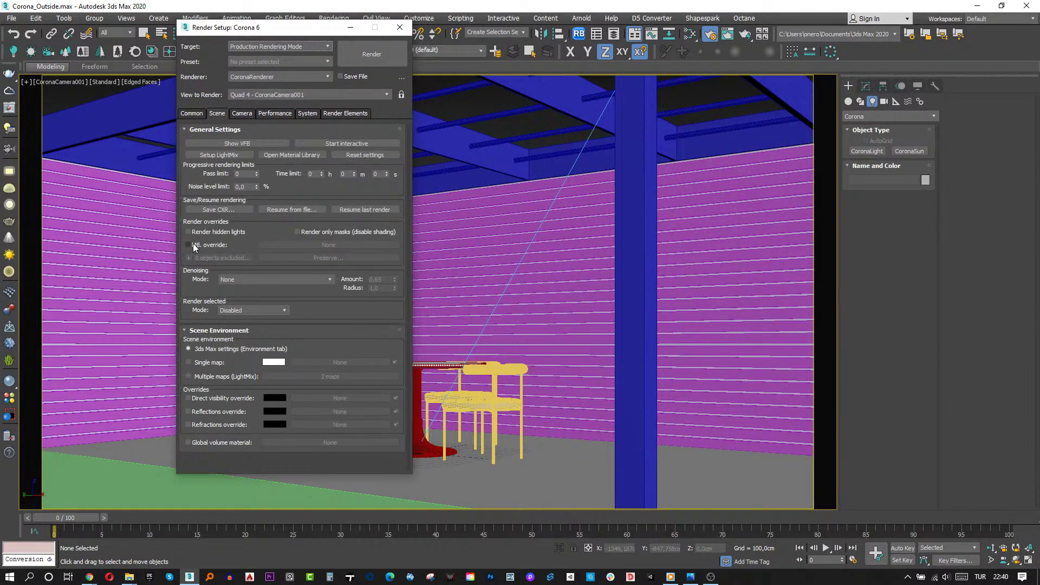
pyautogui.click(188, 245)
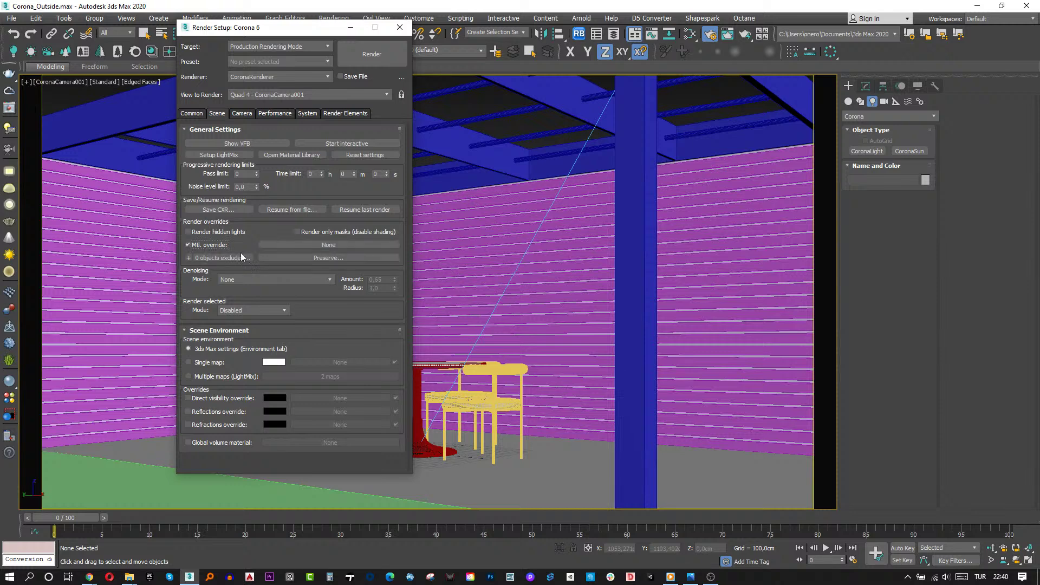
pyautogui.click(329, 245)
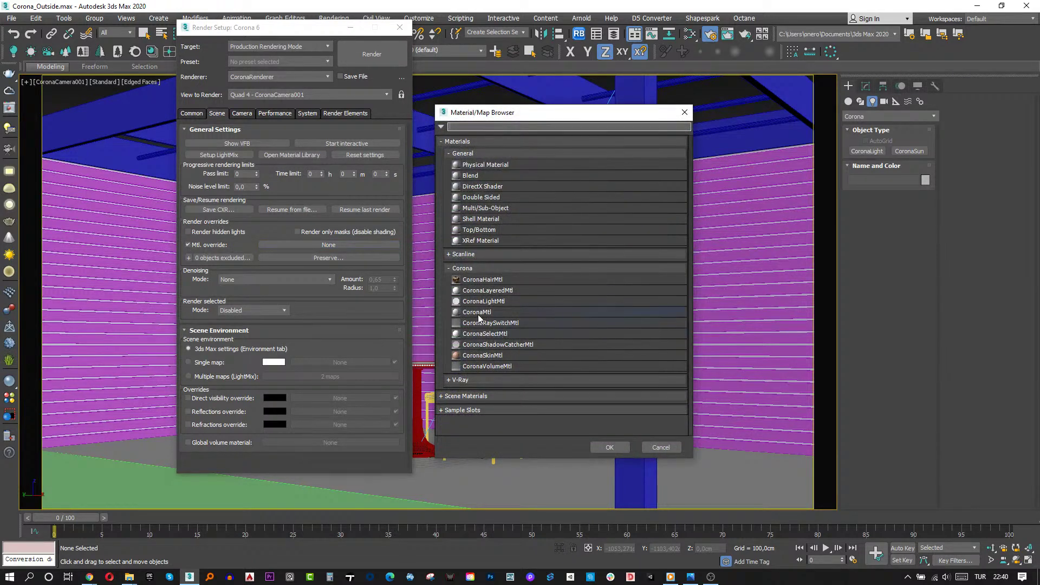
pyautogui.doubleClick(477, 313)
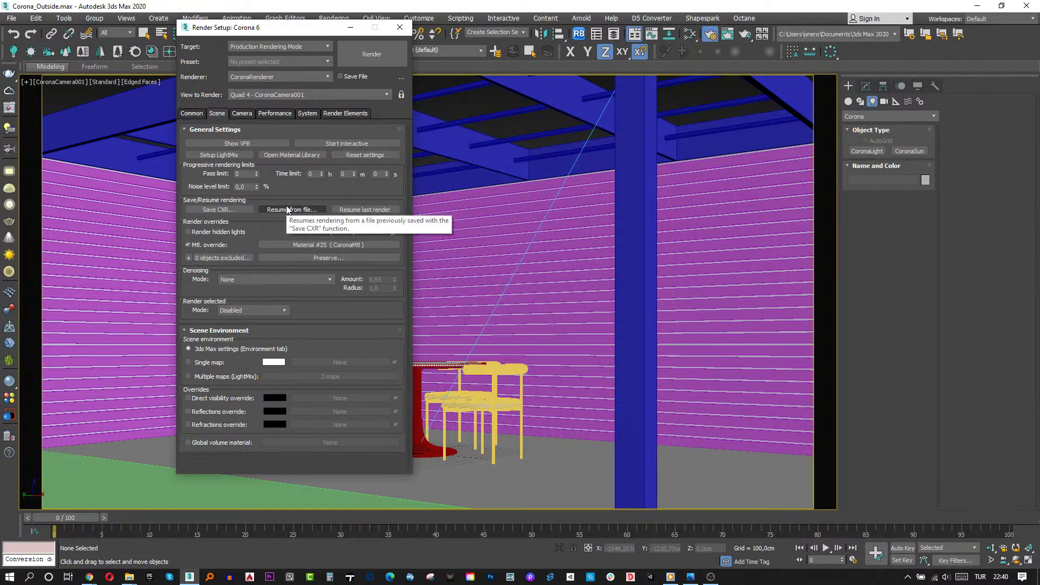
# Show the Corona frame buffer and start interactive rendering of the camera view.
pyautogui.click(306, 113)
pyautogui.click(282, 113)
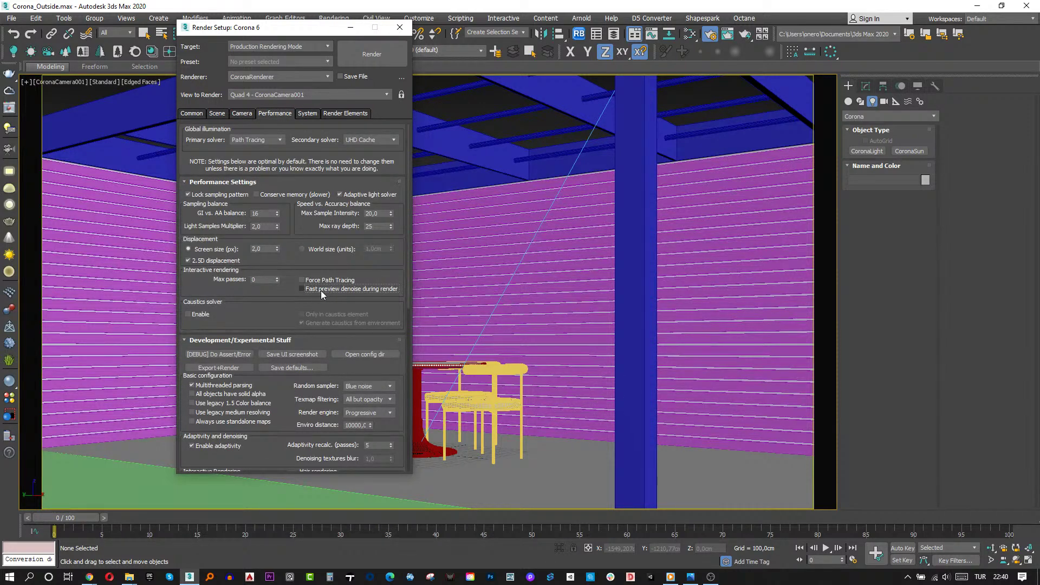
pyautogui.click(213, 115)
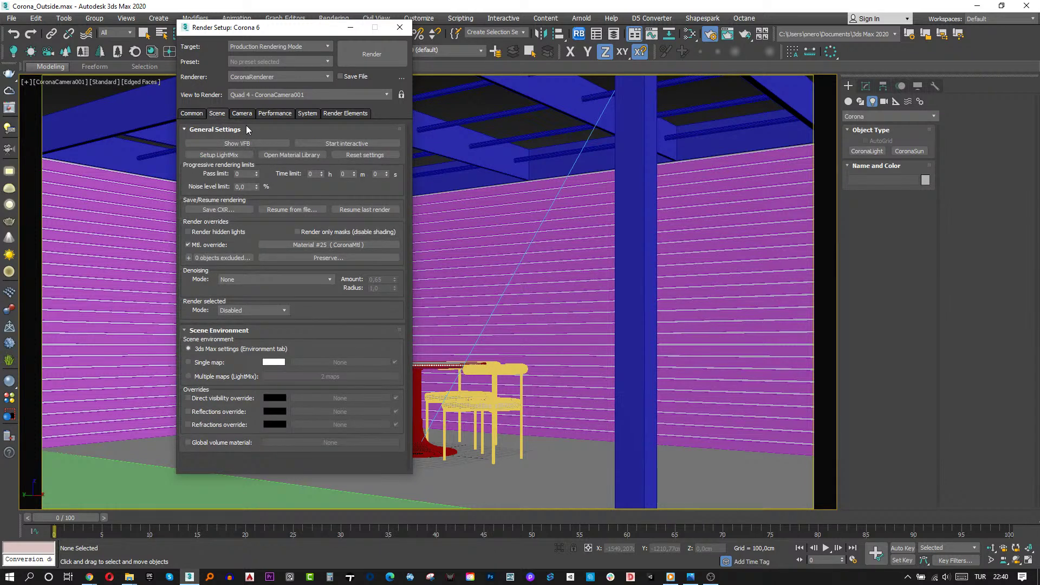
pyautogui.click(253, 143)
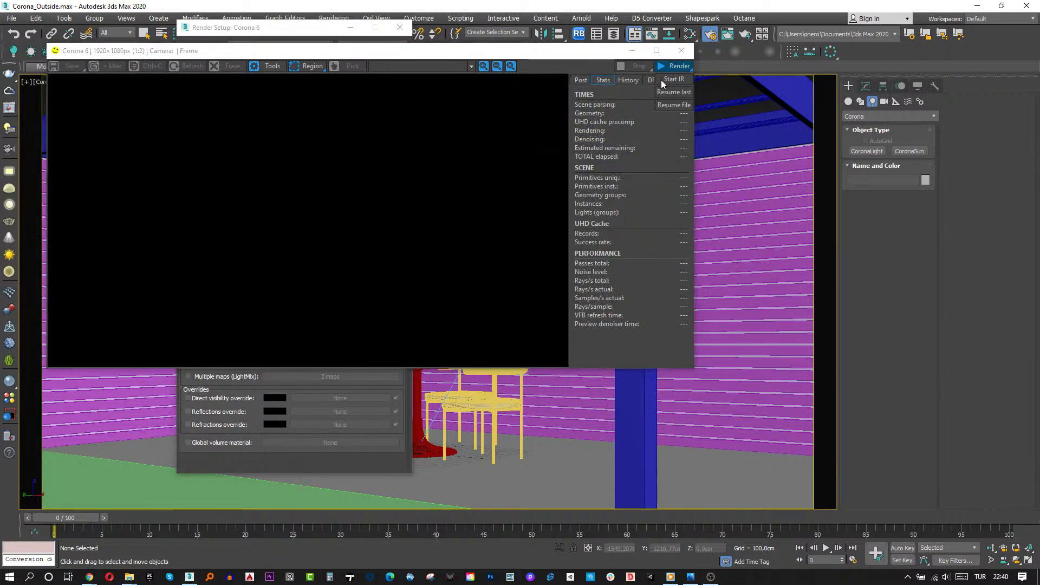
pyautogui.click(661, 80)
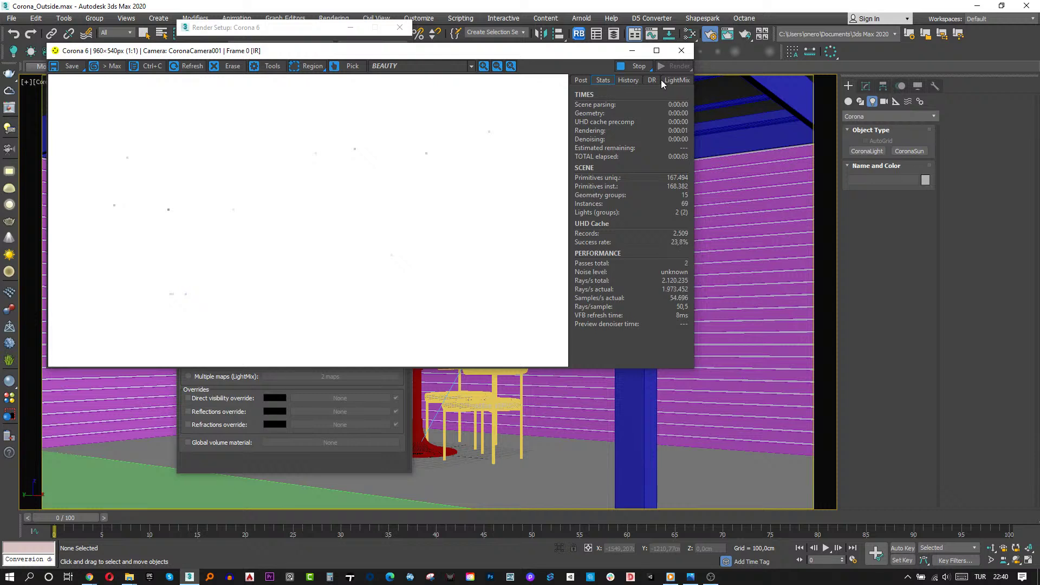
# Try tone mapping exposures of -3, -4 and -5, and go back to -4.
pyautogui.click(580, 80)
pyautogui.write('-3')
pyautogui.press('Return')
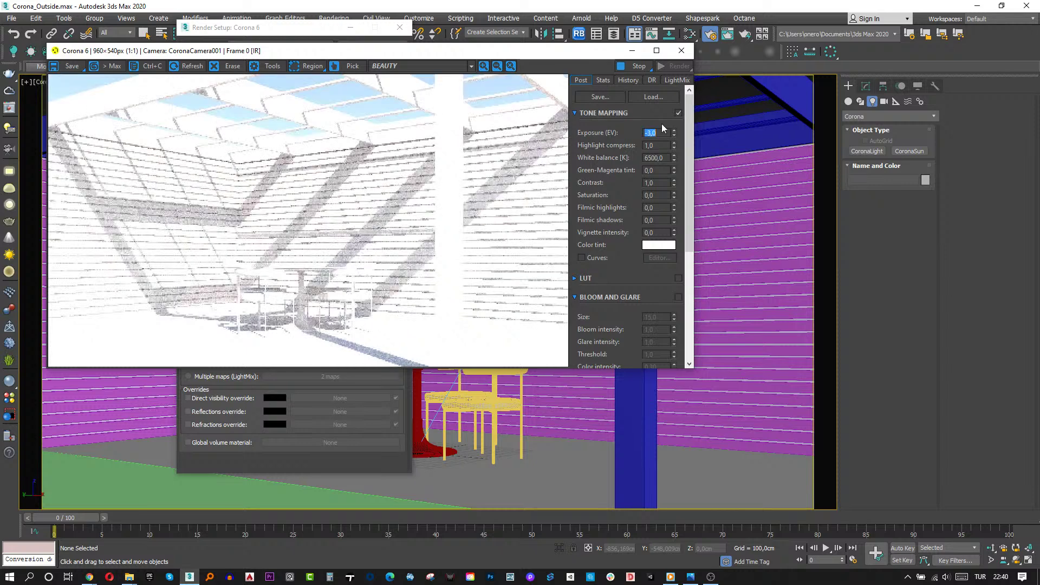
pyautogui.write('-4')
pyautogui.press('Return')
pyautogui.write('-5')
pyautogui.press('Return')
pyautogui.write('-4')
pyautogui.press('Return')
# Set the tone mapping highlight compression to 500 and the exposure to -2.
pyautogui.doubleClick(659, 149)
pyautogui.write('500')
pyautogui.press('Return')
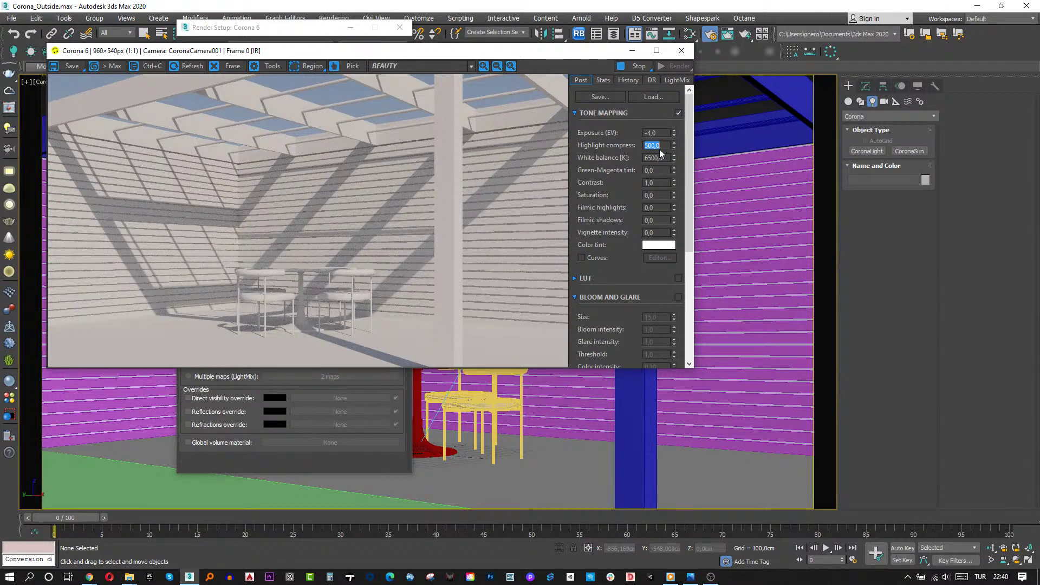
pyautogui.doubleClick(656, 133)
pyautogui.write('-2')
pyautogui.press('Return')
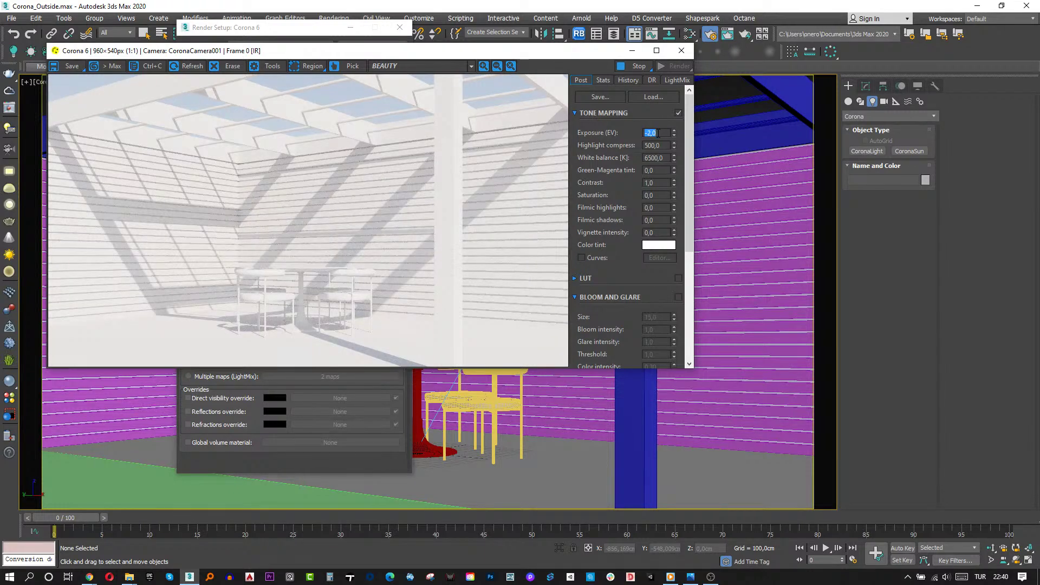
# Select CoronaSun001 by name from the scene's object list, with its modify settings shown.
pyautogui.moveTo(166, 53); pyautogui.dragTo(226, 108)
pyautogui.click(350, 27)
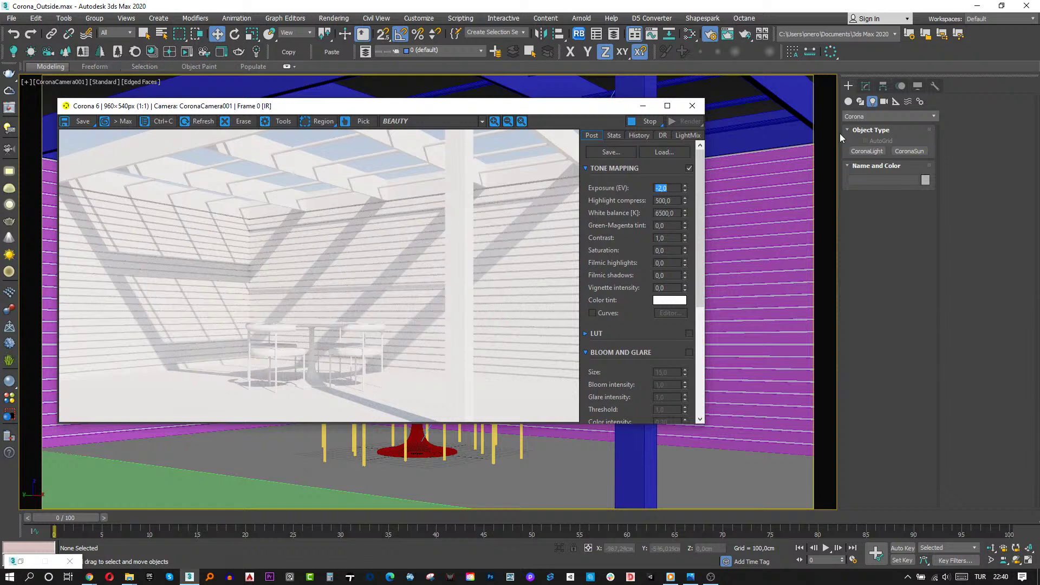
pyautogui.click(869, 86)
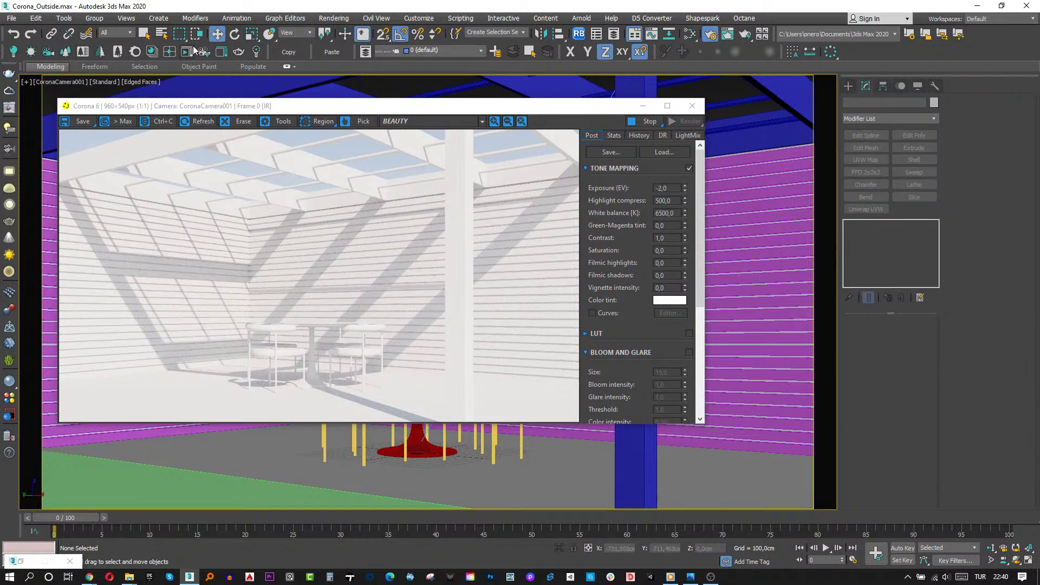
pyautogui.press('h')
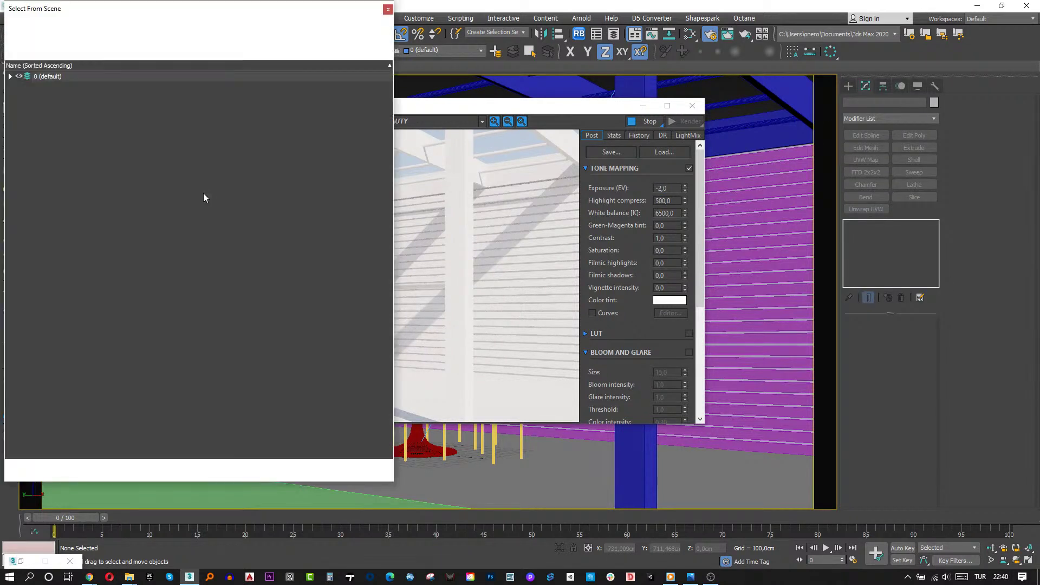
pyautogui.click(48, 39)
pyautogui.click(62, 40)
pyautogui.click(74, 41)
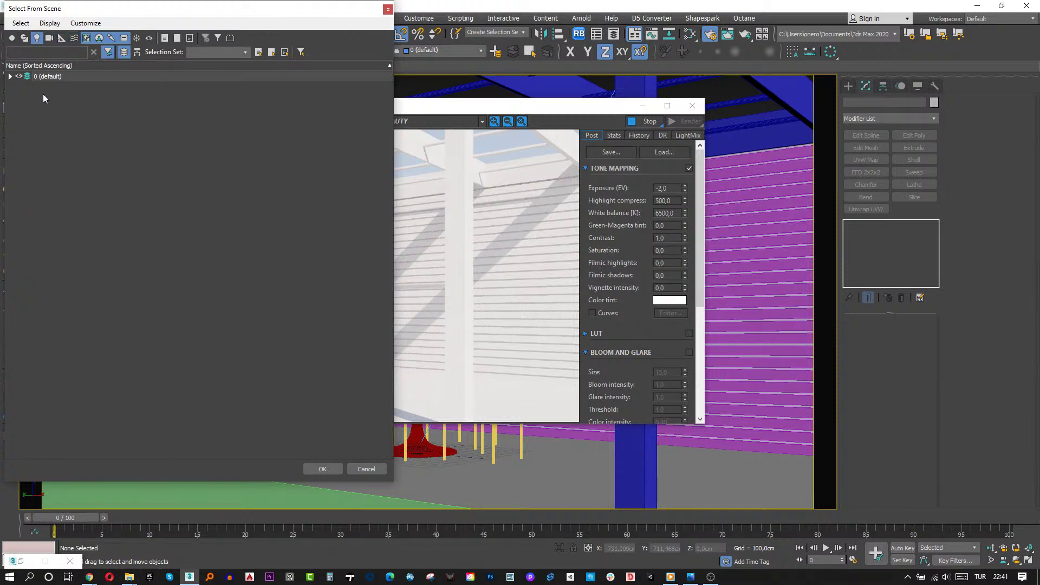
pyautogui.moveTo(77, 12); pyautogui.dragTo(90, 16)
pyautogui.click(23, 80)
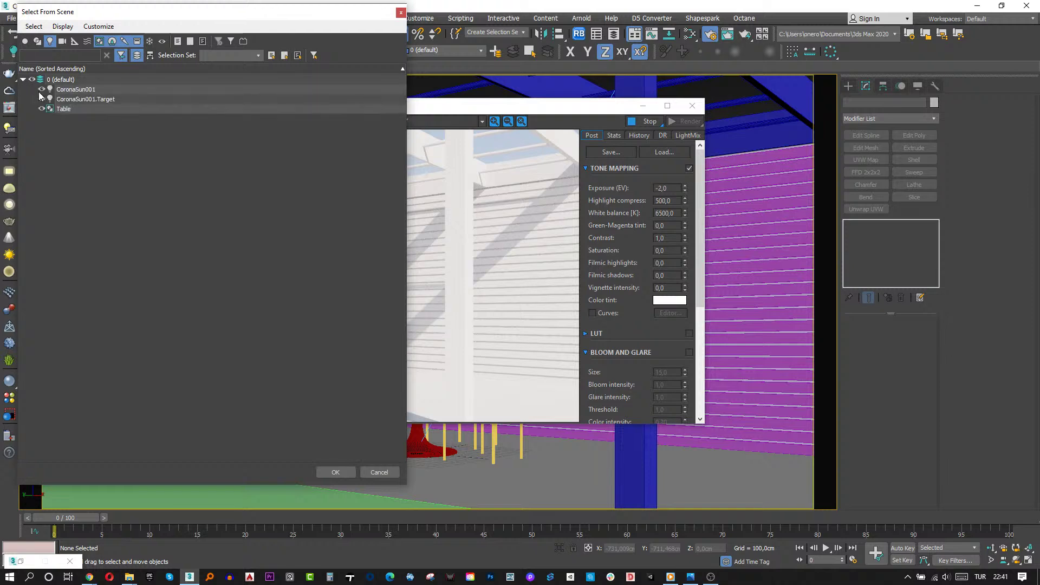
pyautogui.doubleClick(73, 89)
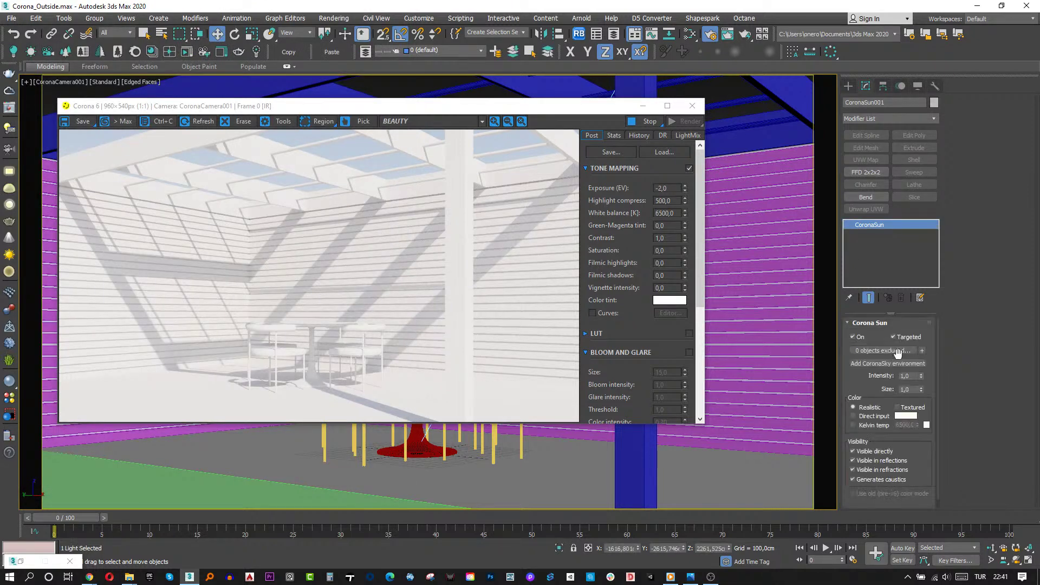
# Set the sun's intensity to 0,5 and its size to 8, and stop the interactive render.
pyautogui.doubleClick(913, 375)
pyautogui.write('0,5')
pyautogui.press('Return')
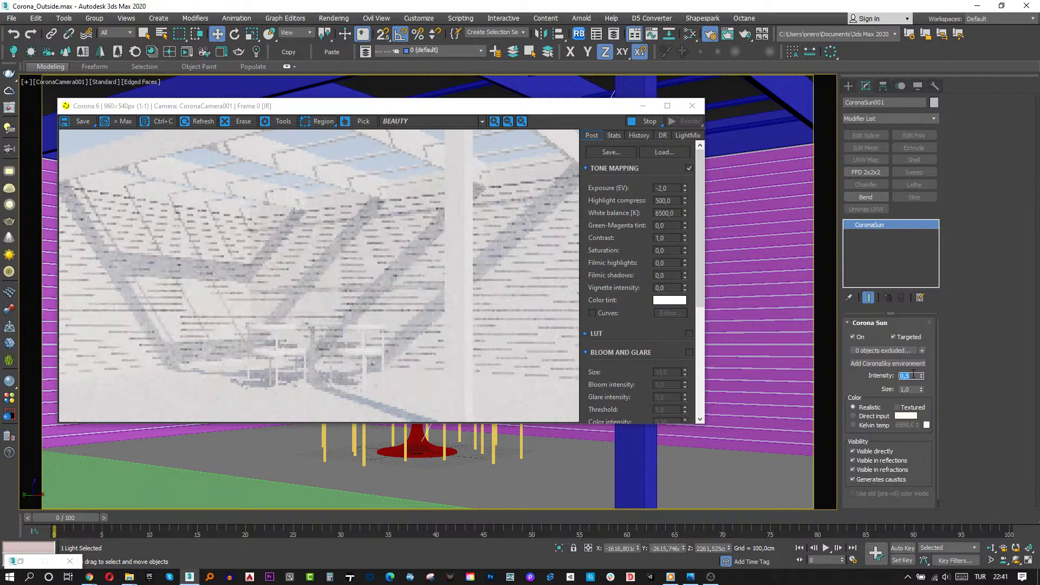
pyautogui.doubleClick(913, 390)
pyautogui.write('8')
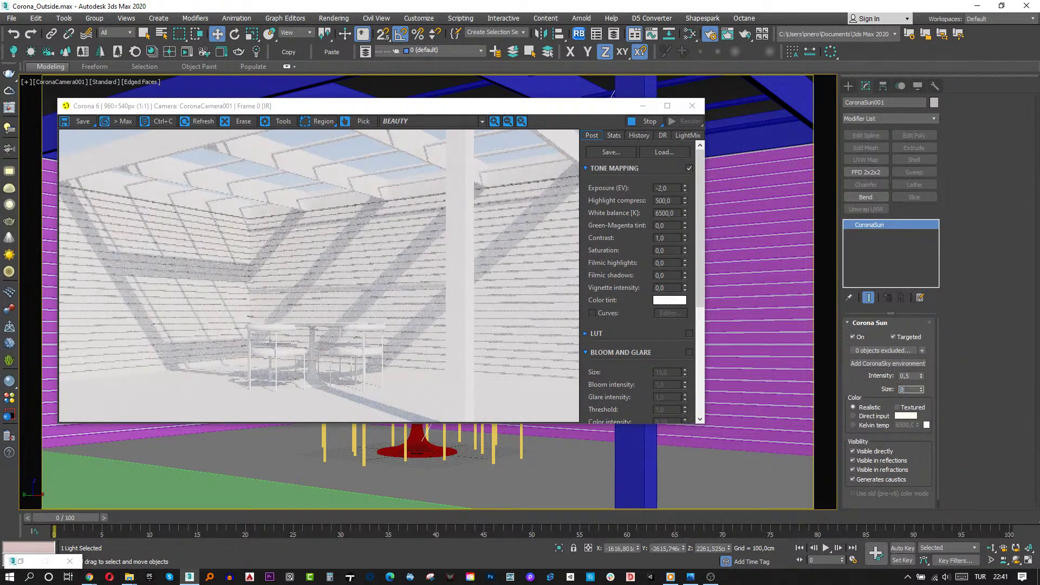
pyautogui.press('Return')
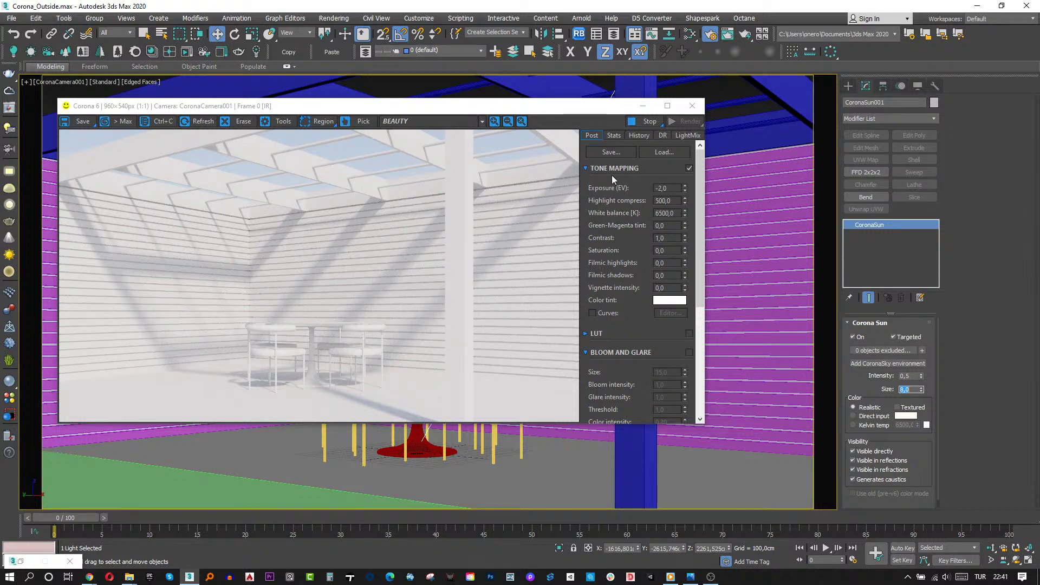
pyautogui.click(648, 121)
pyautogui.click(643, 107)
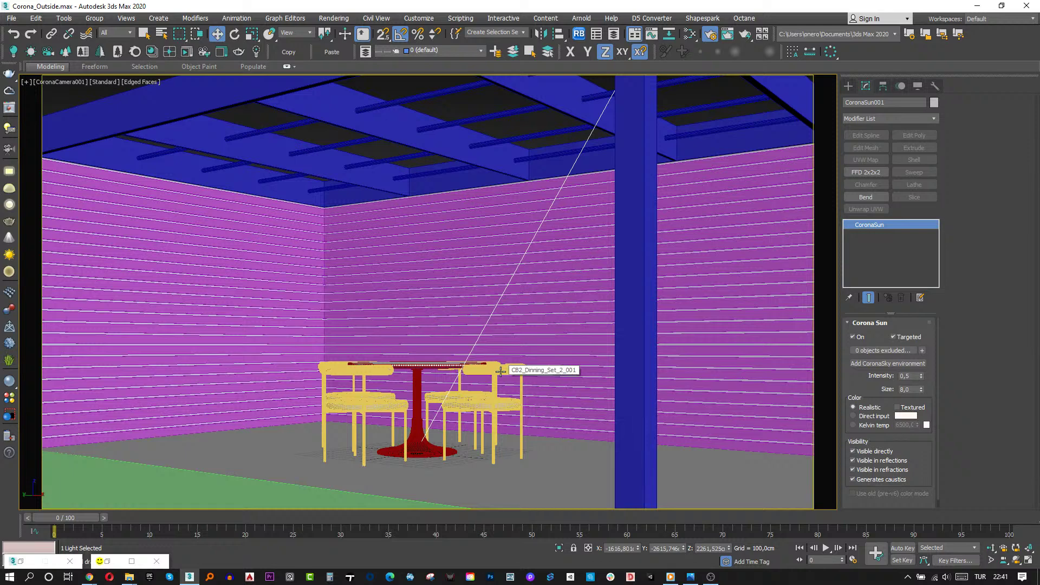
# Select the lowest board of the right-hand slatted wall and frame it in the perspective view.
pyautogui.click(721, 444)
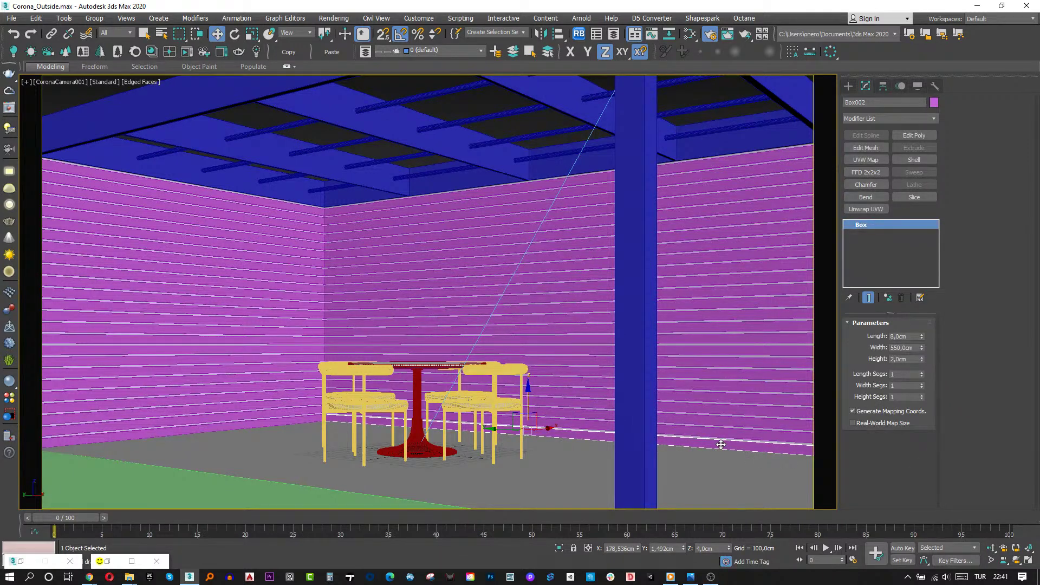
pyautogui.press('p')
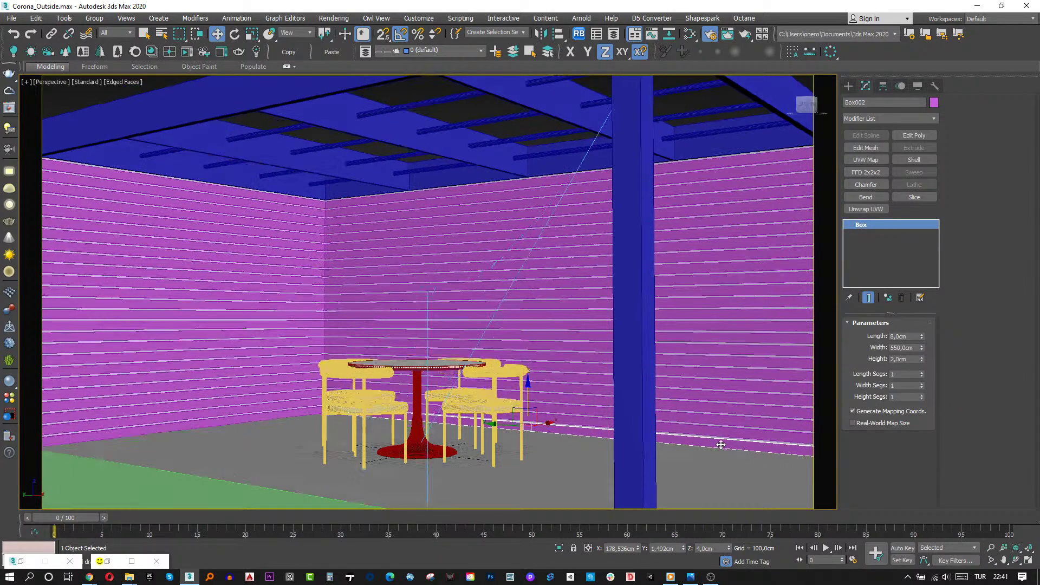
pyautogui.press('z')
pyautogui.keyDown('alt'); pyautogui.moveTo(478, 329); pyautogui.dragTo(489, 311, button='middle'); pyautogui.keyUp('alt')
pyautogui.scroll(3, 507, 317)
pyautogui.keyDown('alt'); pyautogui.moveTo(512, 374); pyautogui.dragTo(514, 317, button='middle'); pyautogui.keyUp('alt')
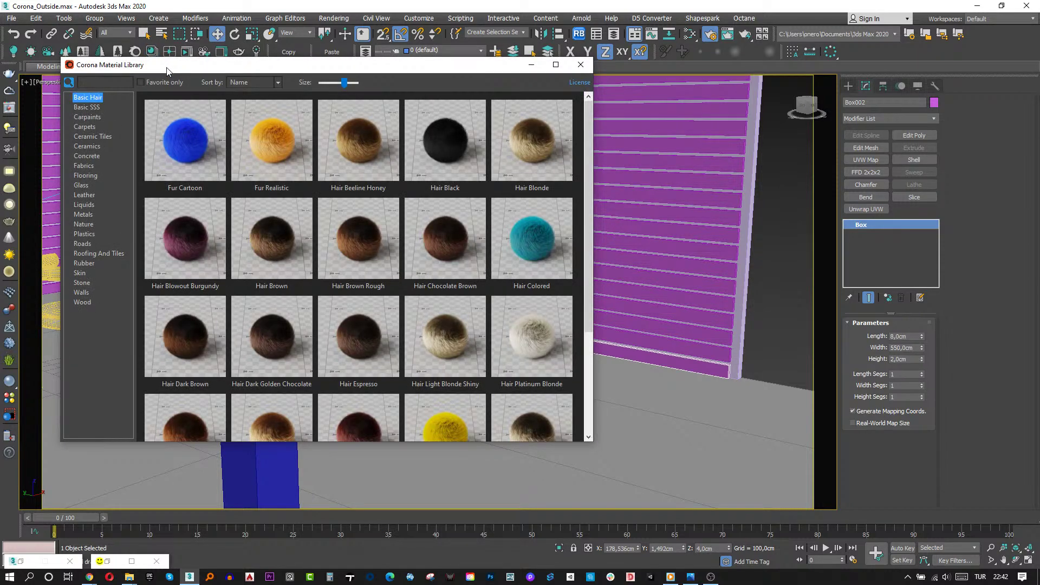
# Examine a bigger preview of the Oak Northland Semigloss wood in the Corona Material Library.
pyautogui.click(83, 303)
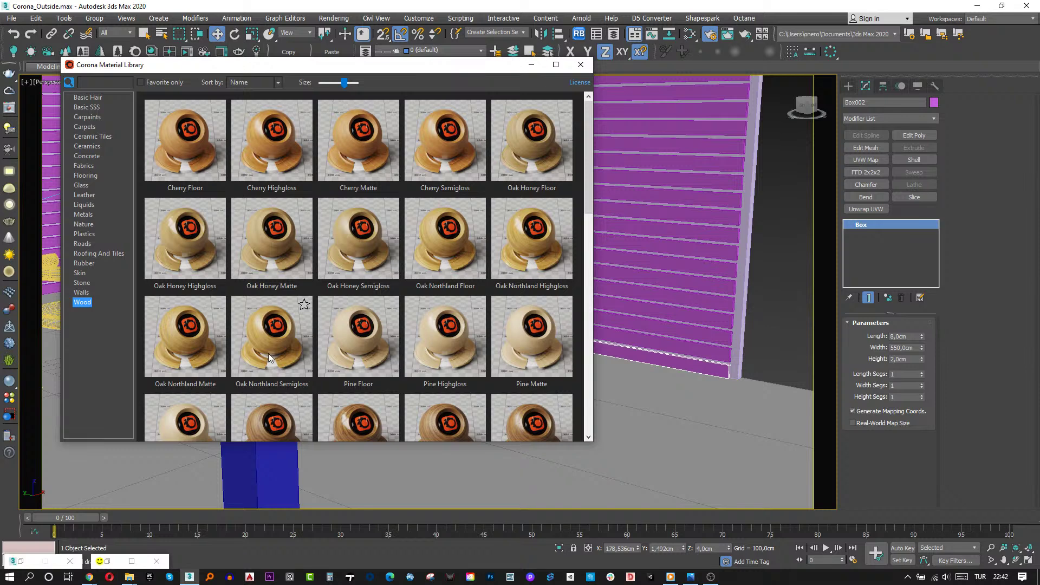
pyautogui.rightClick(264, 333)
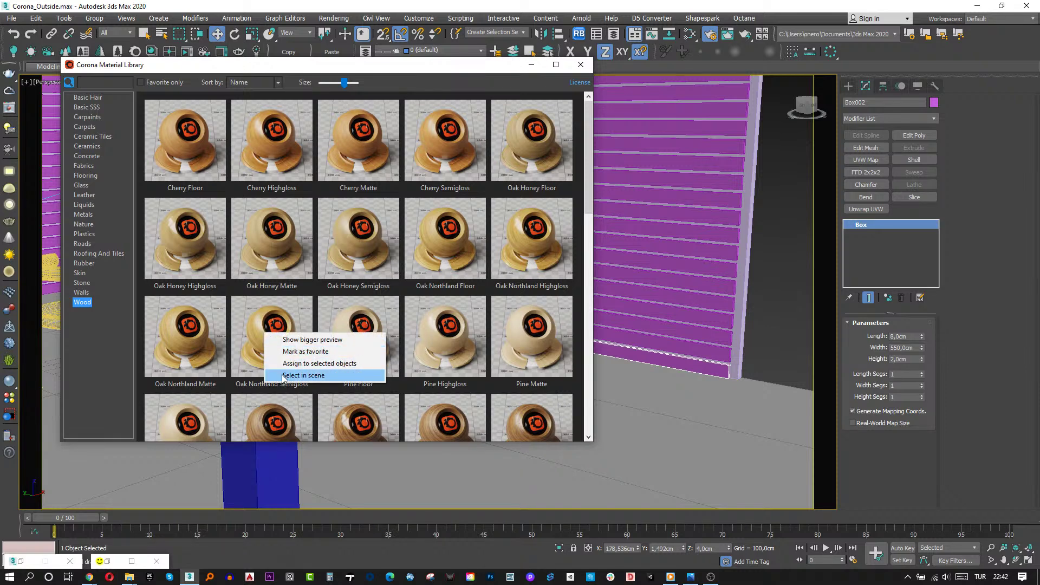
pyautogui.click(309, 340)
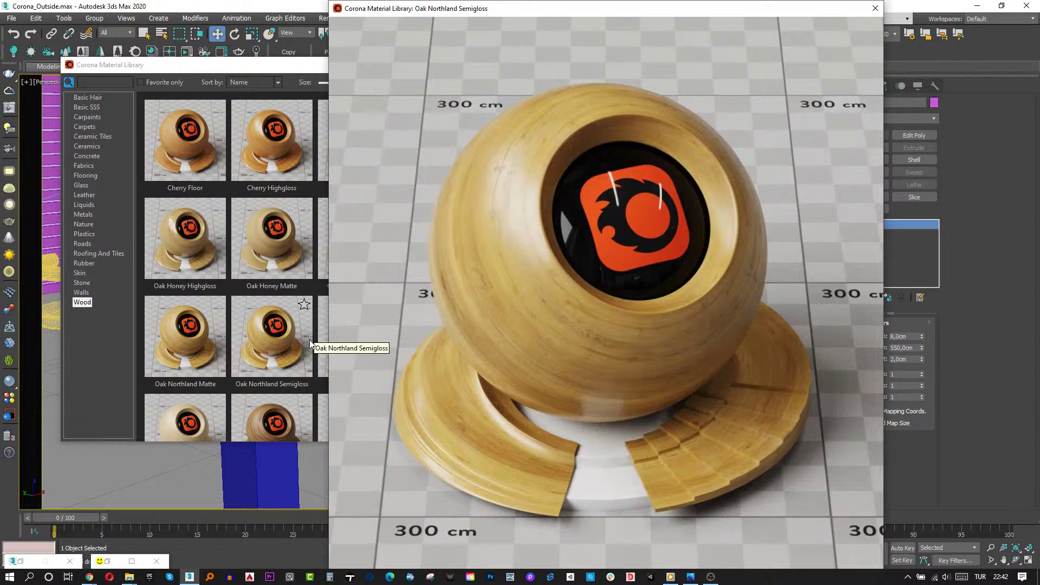
pyautogui.click(875, 8)
# Assign the Oak Northland Semigloss library material to the selected lowest board and close the material library.
pyautogui.rightClick(268, 337)
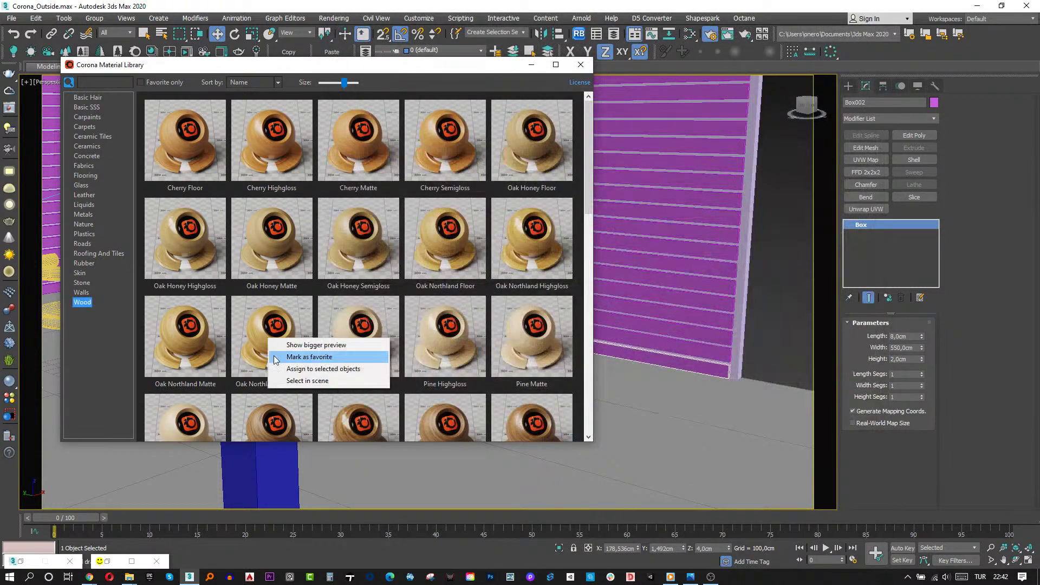
pyautogui.click(279, 368)
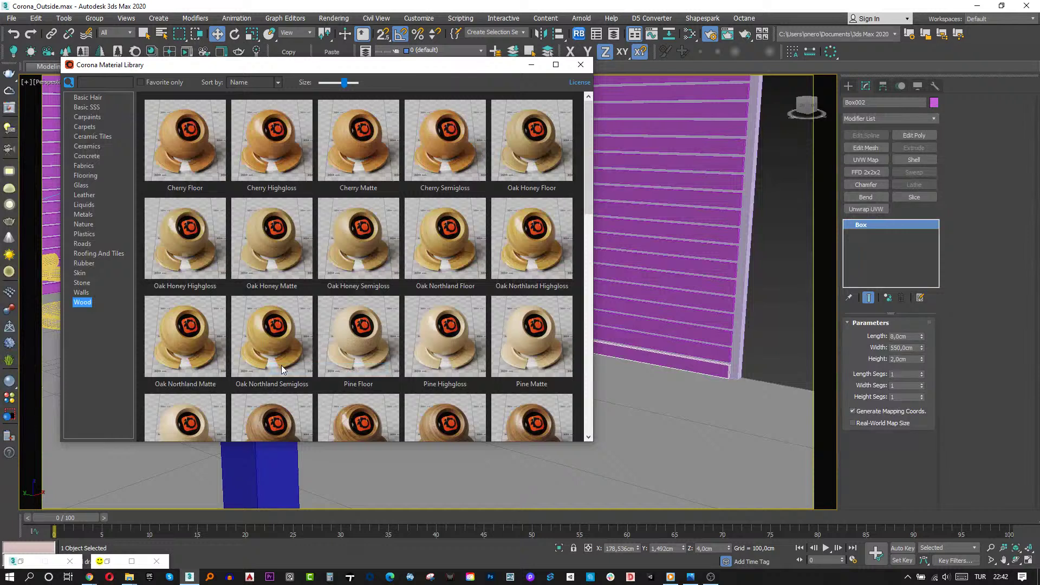
pyautogui.click(582, 69)
# Add a UVW Map modifier to the board, with Box mapping and Real-World Map Size enabled.
pyautogui.scroll(6, 471, 329)
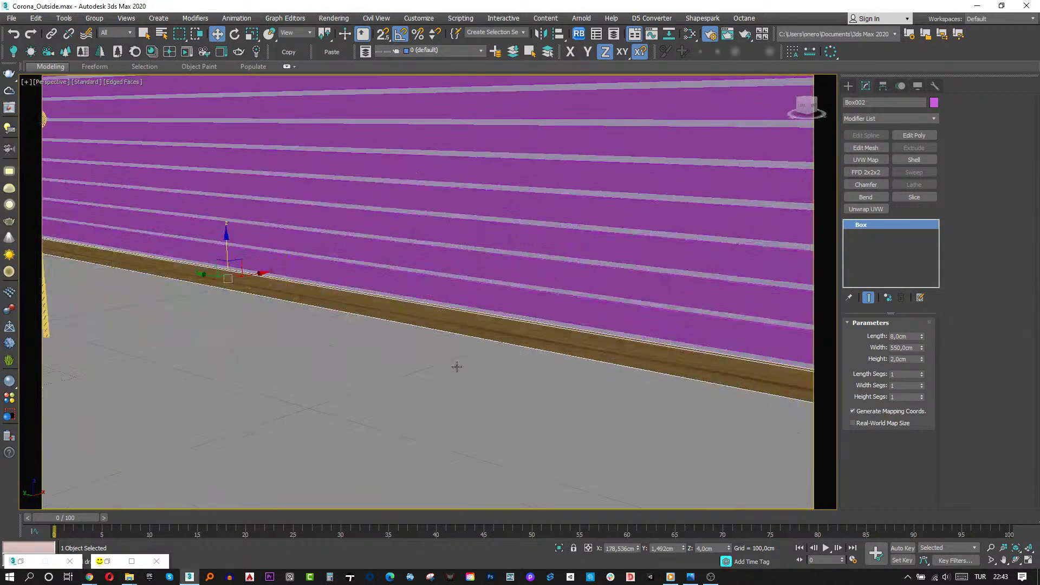
pyautogui.scroll(-4, 472, 330)
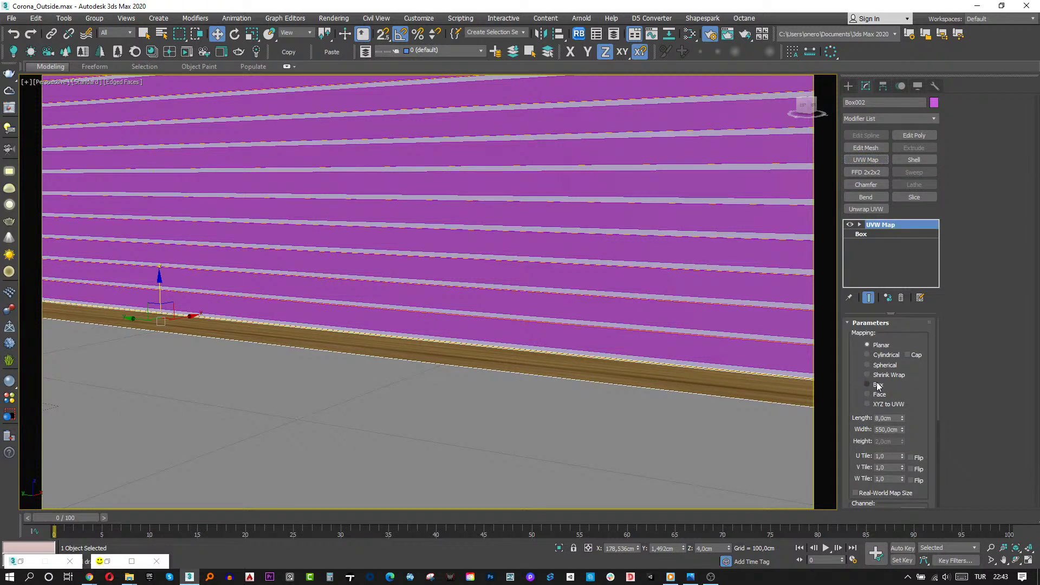
pyautogui.click(878, 385)
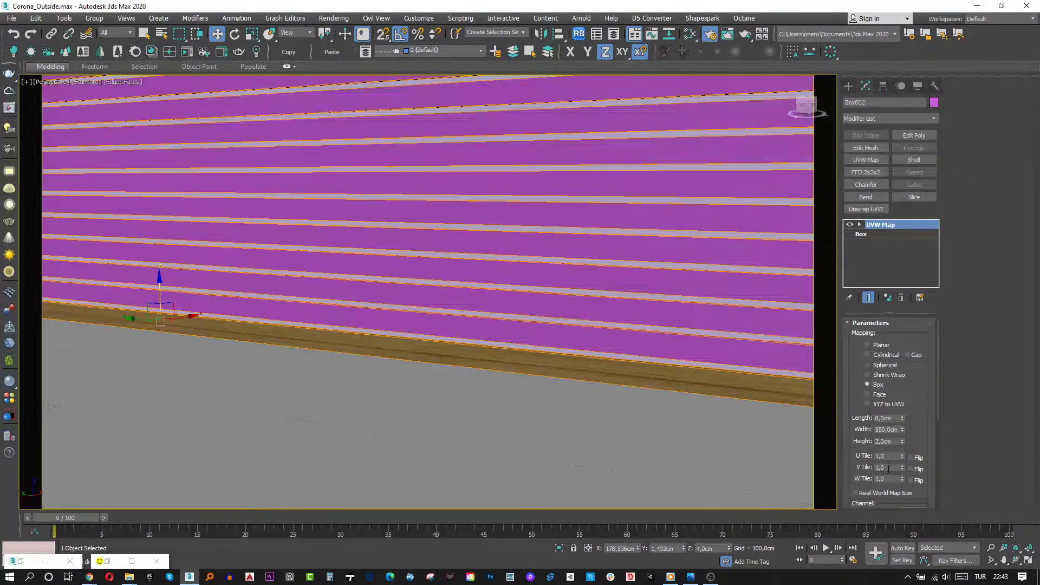
pyautogui.click(881, 493)
pyautogui.moveTo(797, 421); pyautogui.dragTo(671, 419, button='middle')
pyautogui.scroll(2, 643, 383)
pyautogui.scroll(-3, 623, 364)
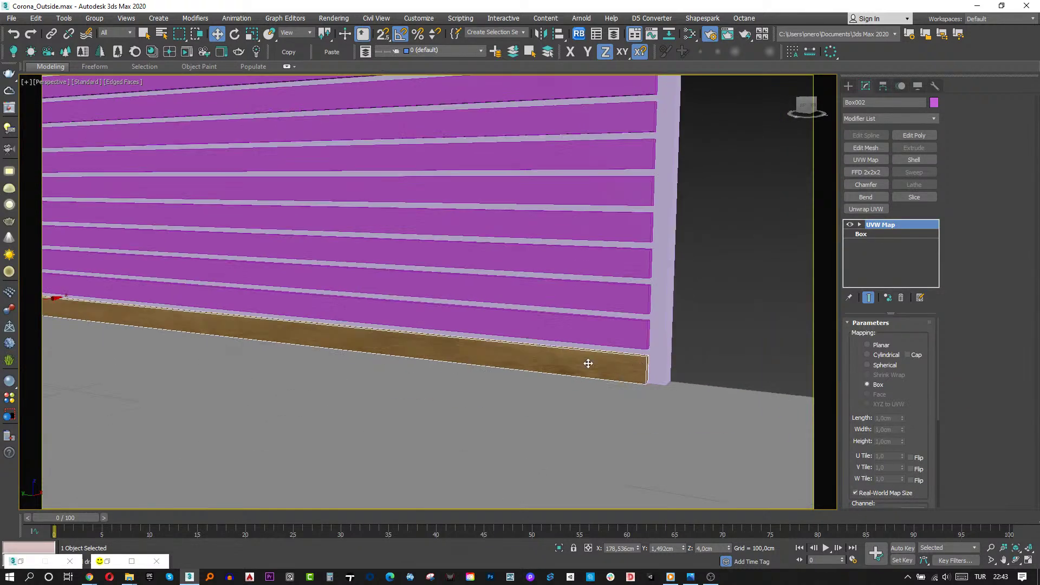
pyautogui.scroll(-4, 583, 393)
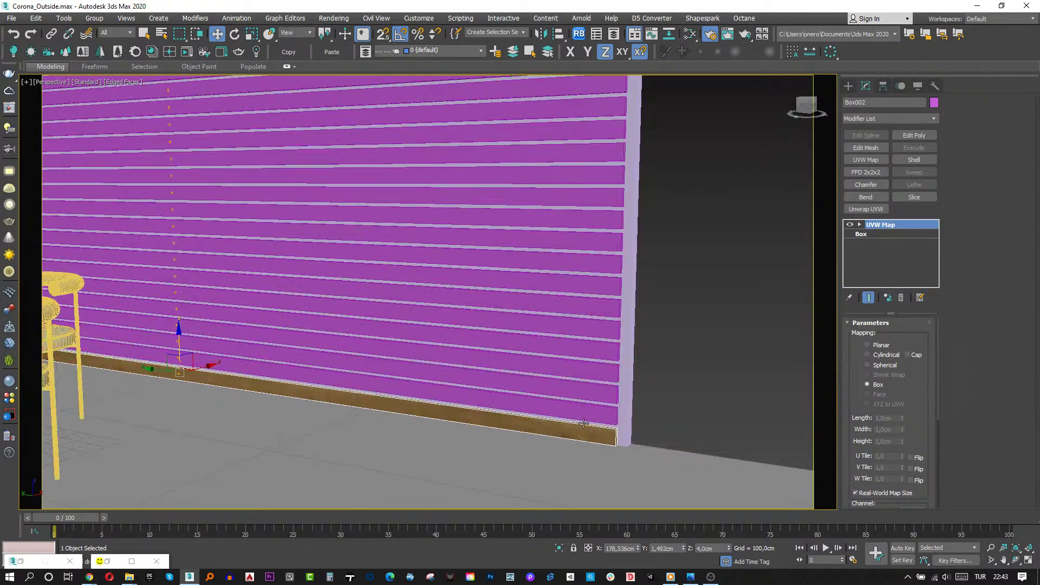
# Pick the lowest board's oak material from the scene into the Slate Material Editor and enlarge its node preview.
pyautogui.click(689, 33)
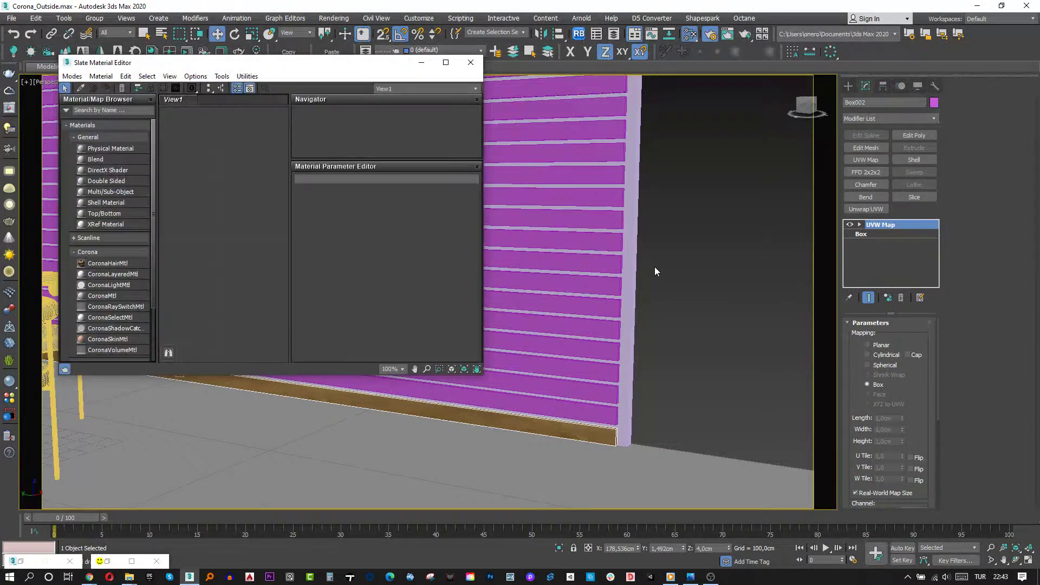
pyautogui.moveTo(294, 56); pyautogui.dragTo(786, 94)
pyautogui.click(573, 126)
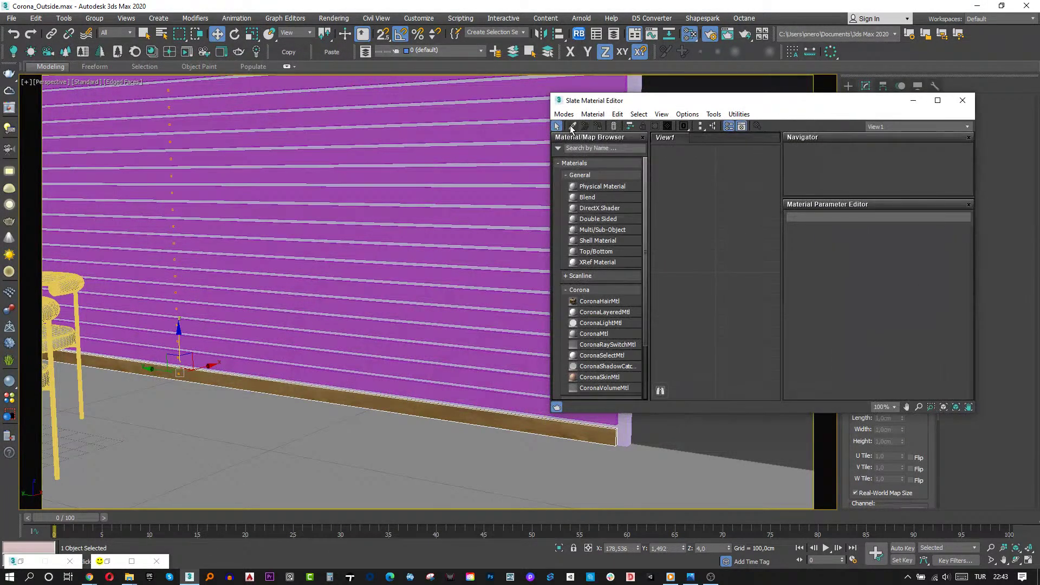
pyautogui.click(439, 410)
pyautogui.click(691, 165)
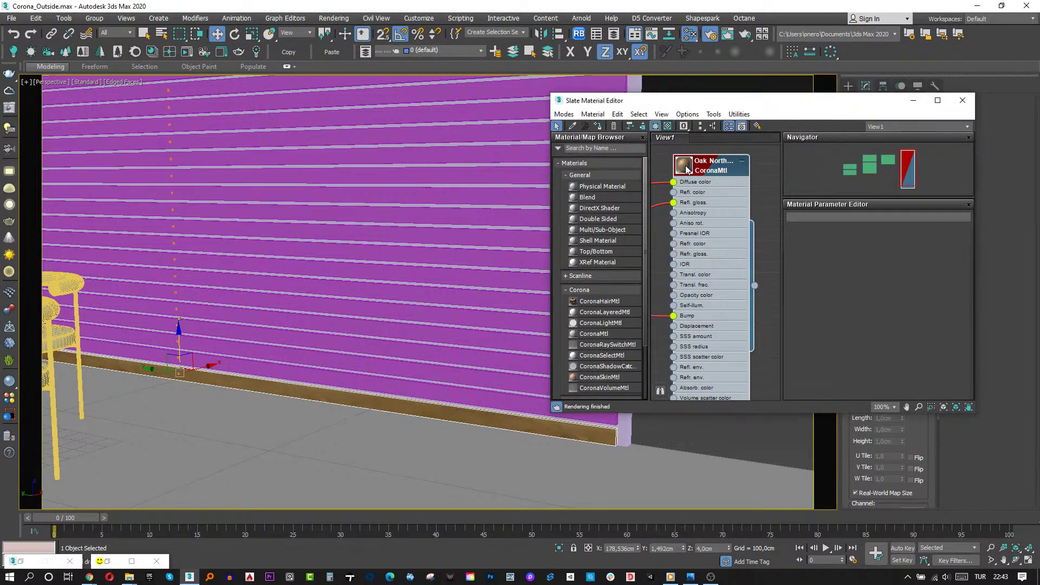
# Select all the remaining boards of the right-hand wall and assign them the Oak Northland Semigloss material.
pyautogui.click(392, 382)
pyautogui.keyDown('ctrl'); pyautogui.click(397, 361); pyautogui.keyUp('ctrl')
pyautogui.keyDown('ctrl'); pyautogui.click(401, 347); pyautogui.keyUp('ctrl')
pyautogui.keyDown('ctrl'); pyautogui.click(403, 311); pyautogui.keyUp('ctrl')
pyautogui.keyDown('ctrl'); pyautogui.click(405, 295); pyautogui.keyUp('ctrl')
pyautogui.keyDown('ctrl'); pyautogui.click(407, 277); pyautogui.keyUp('ctrl')
pyautogui.keyDown('ctrl'); pyautogui.click(408, 260); pyautogui.keyUp('ctrl')
pyautogui.keyDown('ctrl'); pyautogui.click(412, 242); pyautogui.keyUp('ctrl')
pyautogui.keyDown('ctrl'); pyautogui.click(413, 225); pyautogui.keyUp('ctrl')
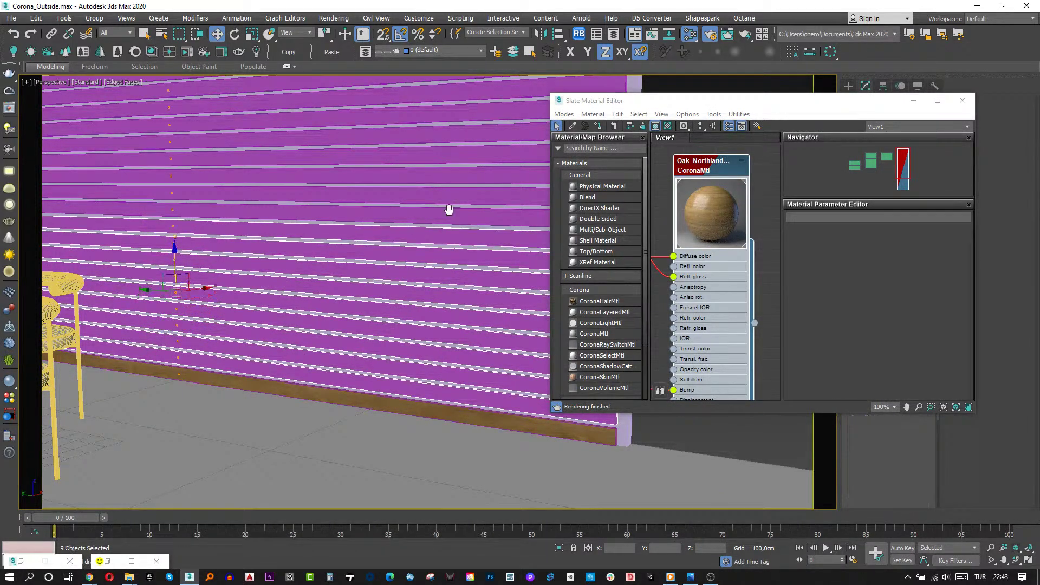
pyautogui.moveTo(412, 228); pyautogui.dragTo(348, 323, button='middle')
pyautogui.keyDown('ctrl'); pyautogui.click(394, 323); pyautogui.keyUp('ctrl')
pyautogui.keyDown('ctrl'); pyautogui.click(398, 306); pyautogui.keyUp('ctrl')
pyautogui.keyDown('ctrl'); pyautogui.click(403, 286); pyautogui.keyUp('ctrl')
pyautogui.press('F3')
pyautogui.scroll(-2, 408, 284)
pyautogui.moveTo(404, 174); pyautogui.dragTo(405, 207, button='middle')
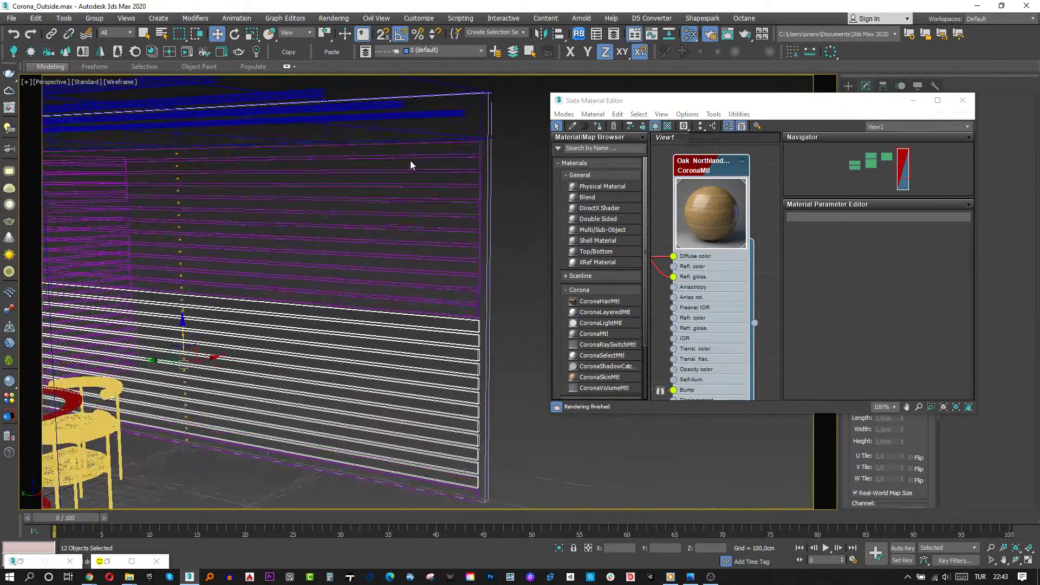
pyautogui.keyDown('ctrl'); pyautogui.moveTo(403, 150); pyautogui.dragTo(380, 312); pyautogui.keyUp('ctrl')
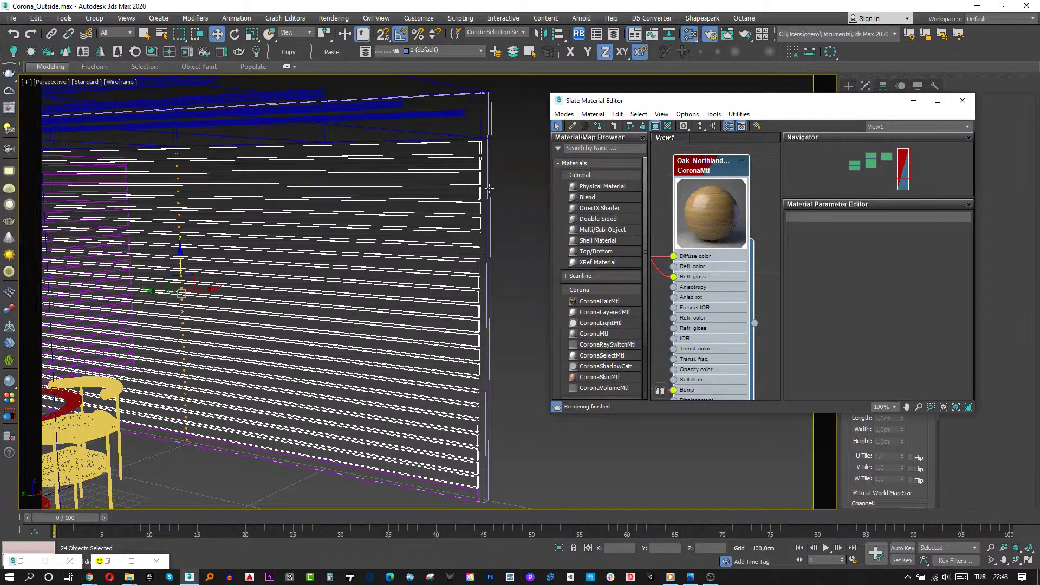
pyautogui.press('F3')
pyautogui.scroll(3, 493, 202)
# Assign the same oak material to the wall panel behind the boards and minimize the material editor.
pyautogui.click(480, 217)
pyautogui.click(590, 126)
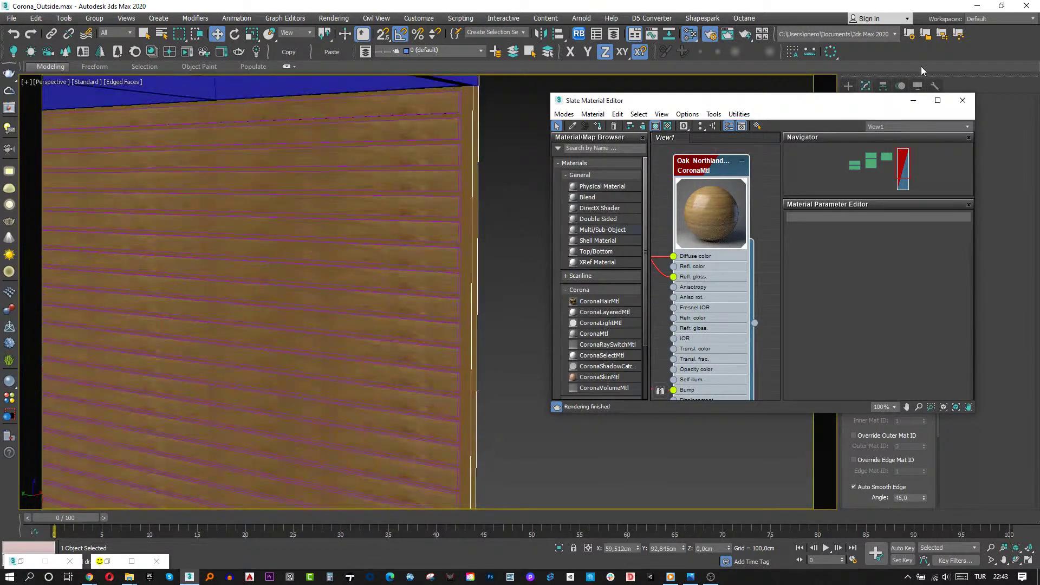
pyautogui.click(913, 101)
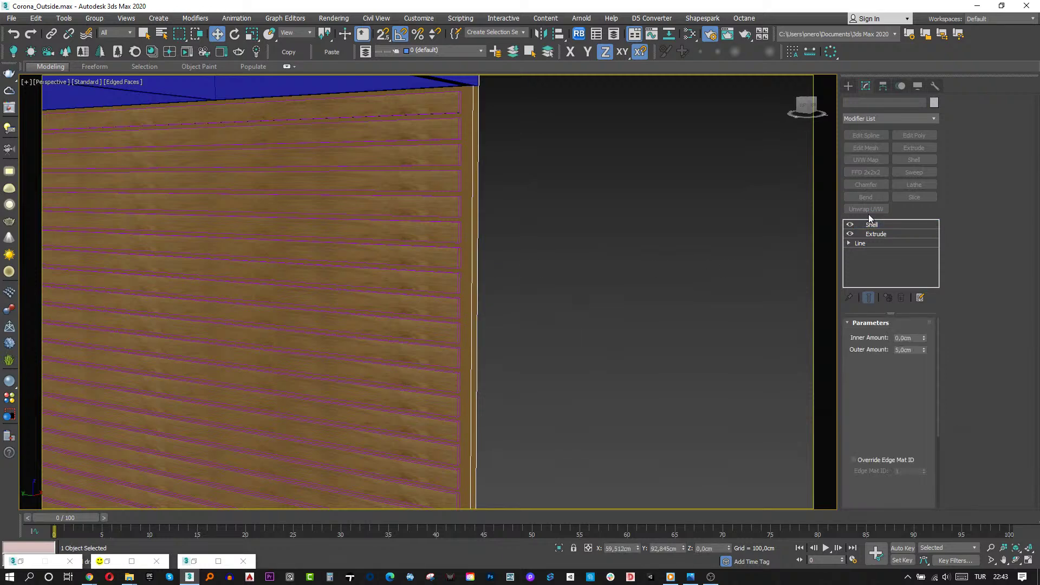
# Add a UVW Map modifier to the wall panel, with Box mapping and Real-World Map Size enabled.
pyautogui.click(862, 162)
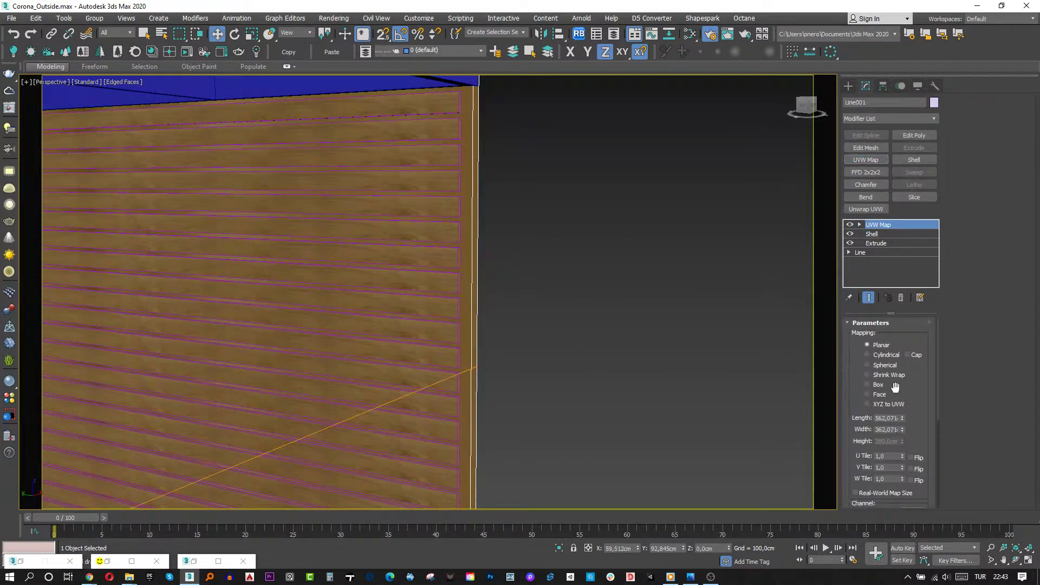
pyautogui.click(879, 385)
pyautogui.click(873, 495)
pyautogui.scroll(-6, 631, 283)
pyautogui.moveTo(676, 339); pyautogui.dragTo(577, 355, button='middle')
pyautogui.scroll(-5, 577, 266)
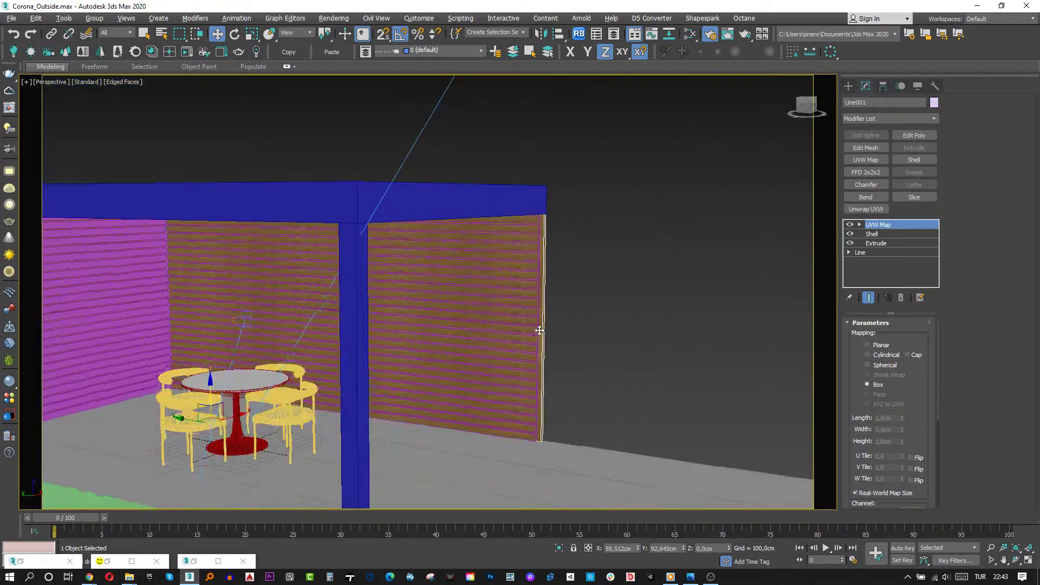
# Select the wall panel with all its oak boards and exclude them from the Corona render material override.
pyautogui.keyDown('alt'); pyautogui.moveTo(577, 265); pyautogui.dragTo(560, 226, button='middle'); pyautogui.keyUp('alt')
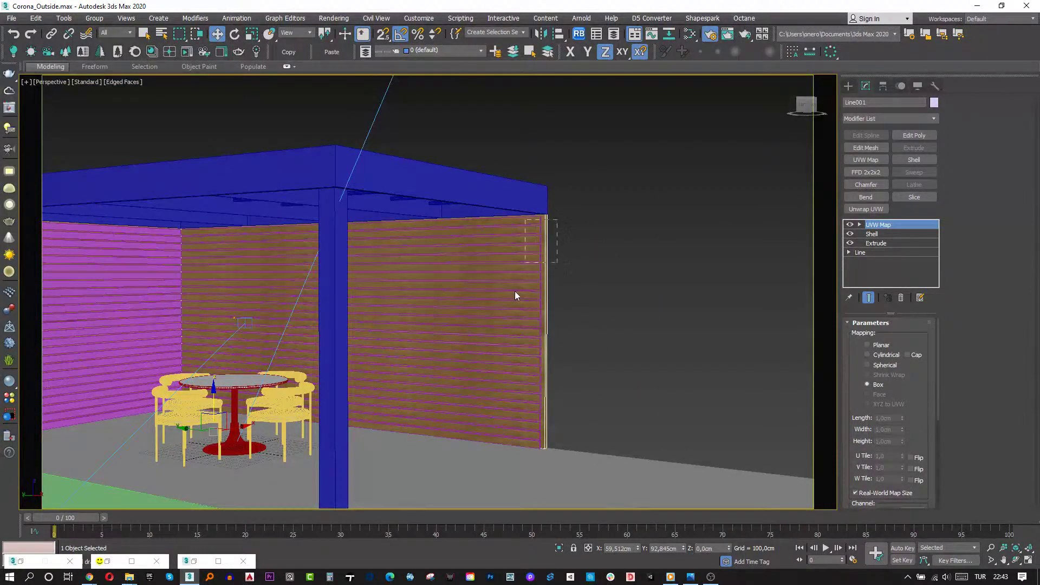
pyautogui.moveTo(508, 440); pyautogui.dragTo(509, 442)
pyautogui.moveTo(510, 429)
pyautogui.keyDown('alt'); pyautogui.mouseDown(button='middle')
pyautogui.moveTo(569, 428)
pyautogui.moveTo(507, 419)
pyautogui.mouseUp(button='middle'); pyautogui.keyUp('alt')
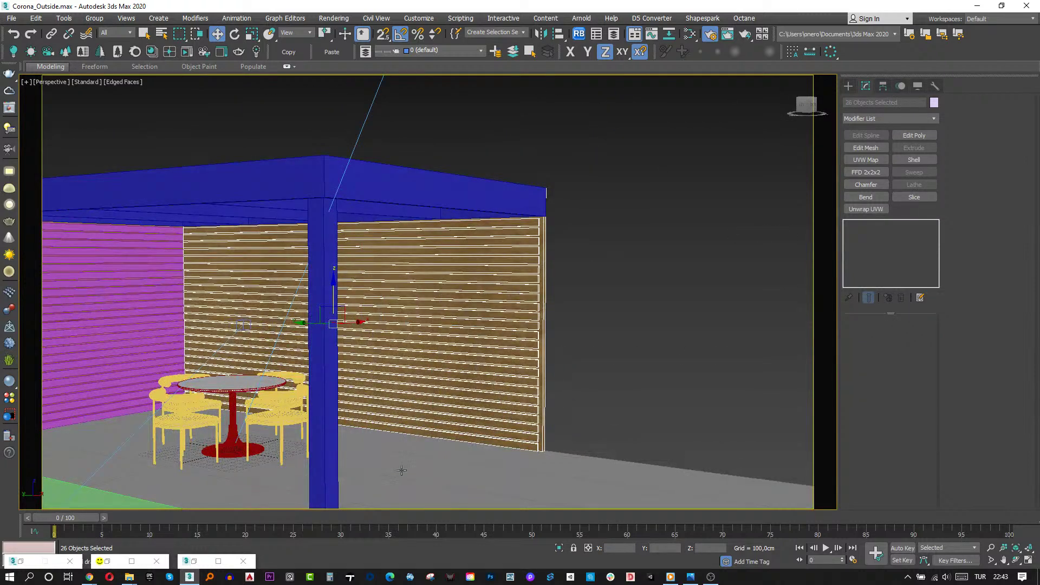
pyautogui.click(218, 562)
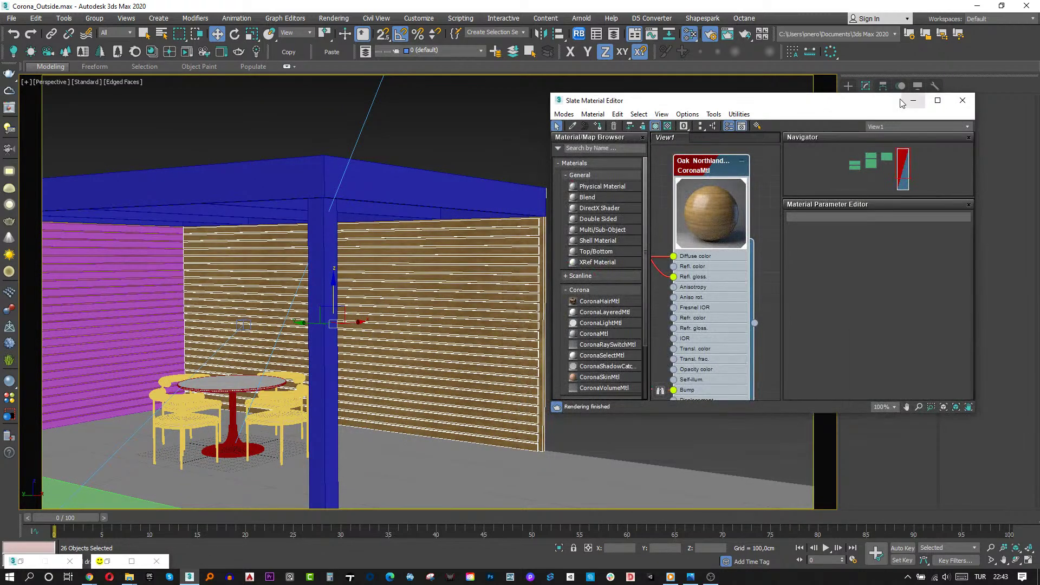
pyautogui.click(33, 561)
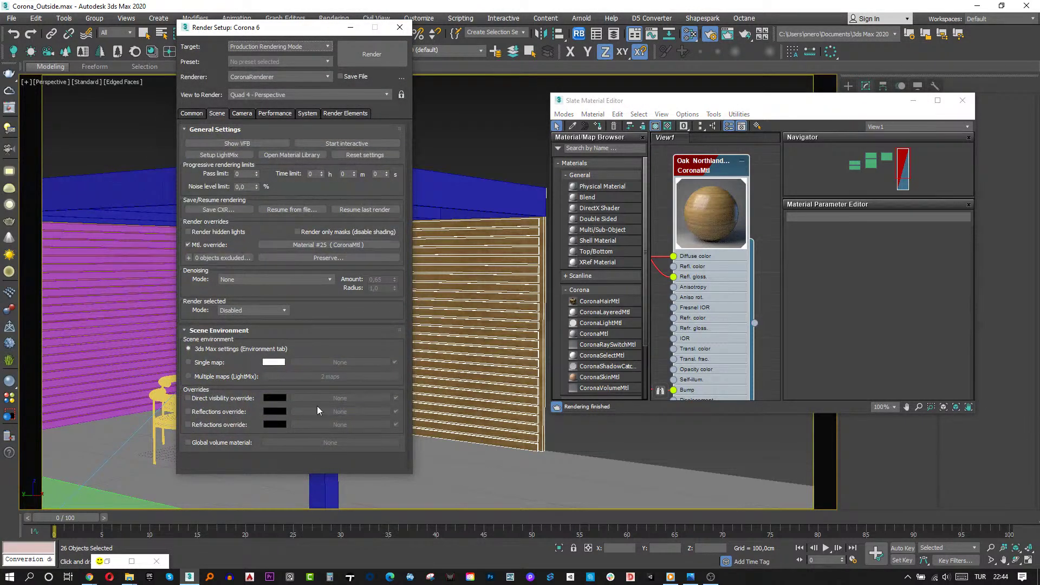
pyautogui.click(190, 258)
# Check the oak wall in an interactive render from CoronaCamera001, and stop and minimize the render.
pyautogui.click(495, 138)
pyautogui.press('c')
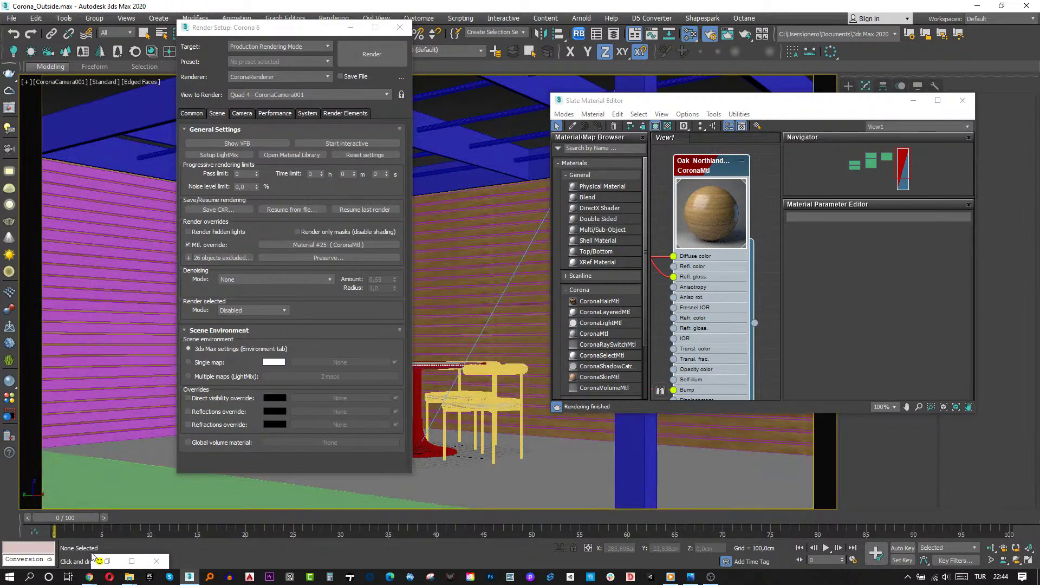
pyautogui.click(107, 561)
pyautogui.click(668, 106)
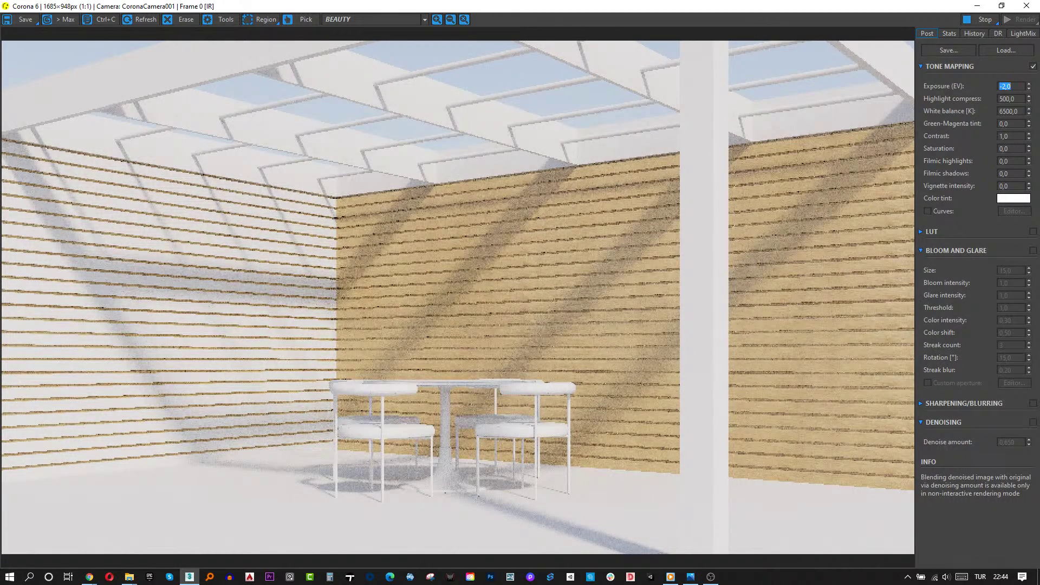
pyautogui.hotkey('alt', 'Tab')
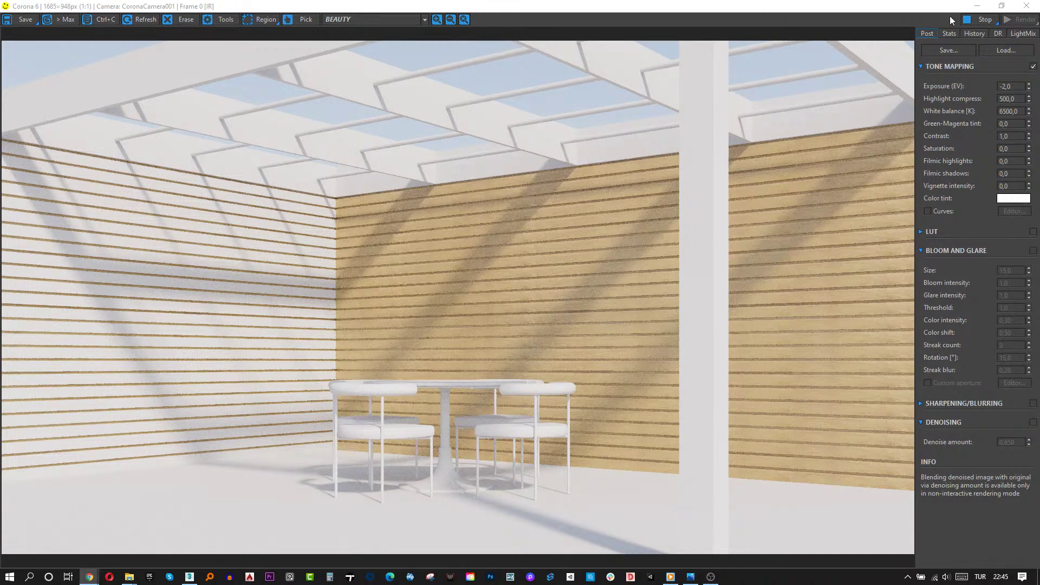
pyautogui.click(977, 22)
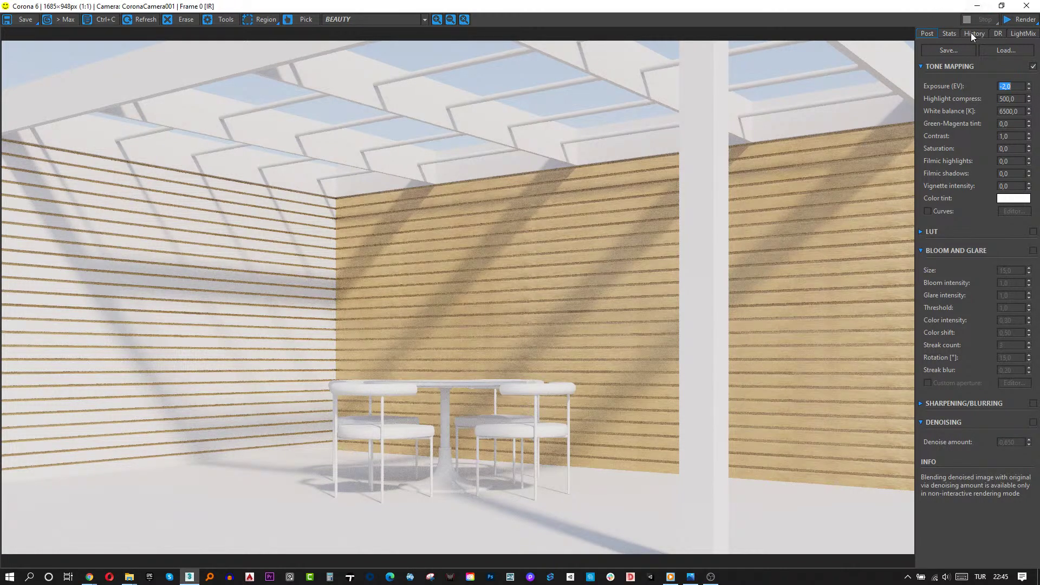
pyautogui.click(976, 6)
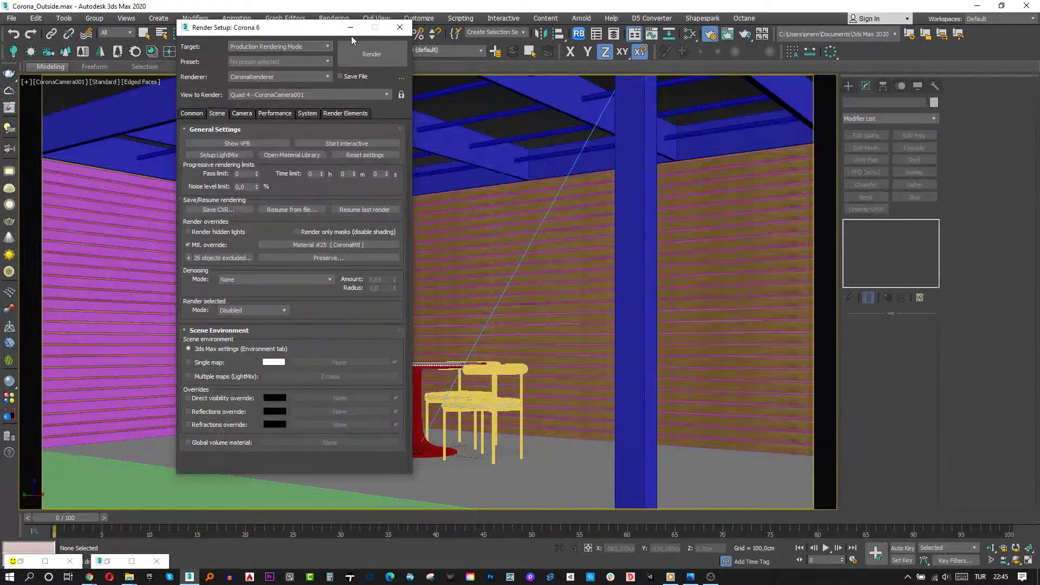
# Minimize the render setup and frame the second-lowest oak board, Box003, in a close perspective view.
pyautogui.click(350, 28)
pyautogui.click(732, 432)
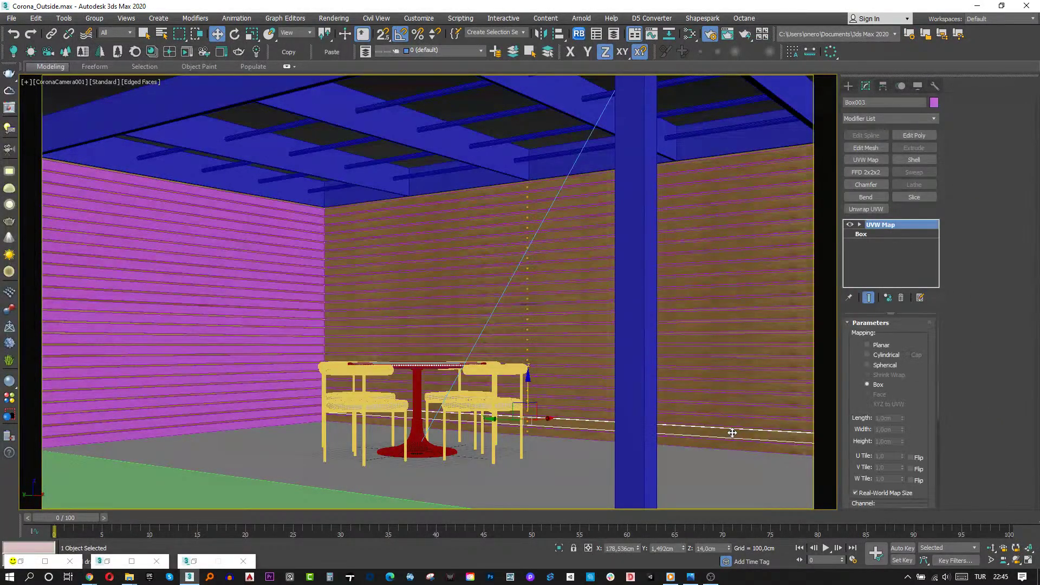
pyautogui.press('p')
pyautogui.press('z')
pyautogui.keyDown('alt'); pyautogui.moveTo(495, 292); pyautogui.dragTo(487, 317, button='middle'); pyautogui.keyUp('alt')
pyautogui.scroll(8, 486, 318)
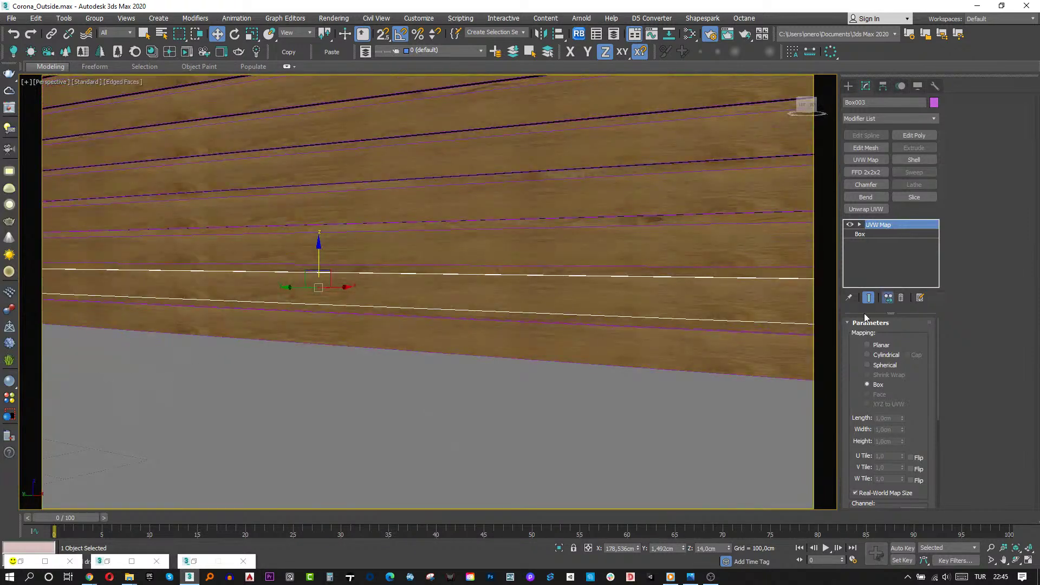
# Make Box003's UVW Map unique and move its gizmo to about Y -53.9 cm, Z 19.8 cm to offset the grain.
pyautogui.click(861, 224)
pyautogui.click(878, 234)
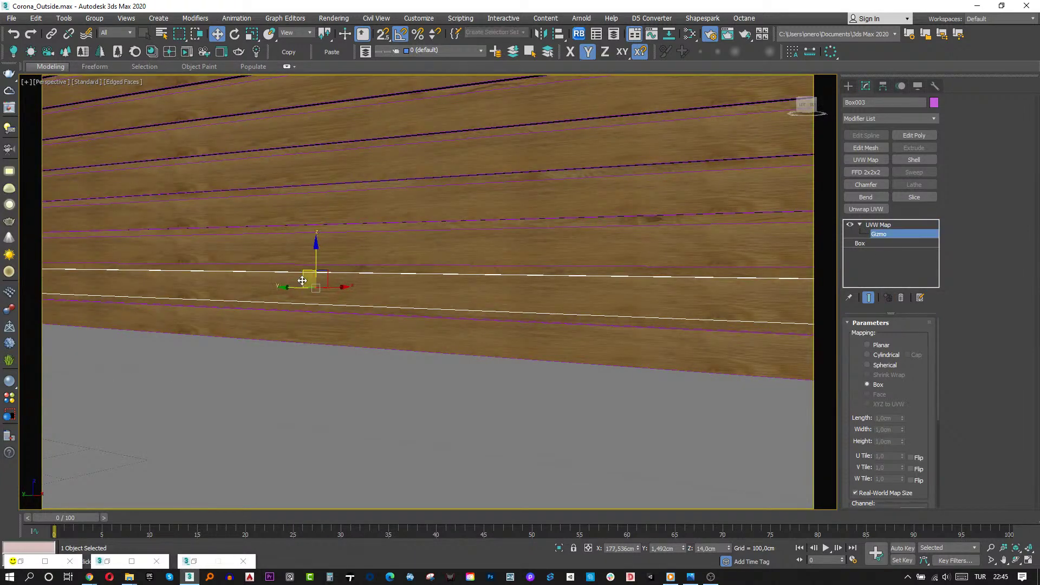
pyautogui.moveTo(304, 287); pyautogui.dragTo(494, 295)
pyautogui.moveTo(509, 261); pyautogui.dragTo(515, 234)
pyautogui.keyDown('alt'); pyautogui.moveTo(528, 255); pyautogui.dragTo(497, 330, button='middle'); pyautogui.keyUp('alt')
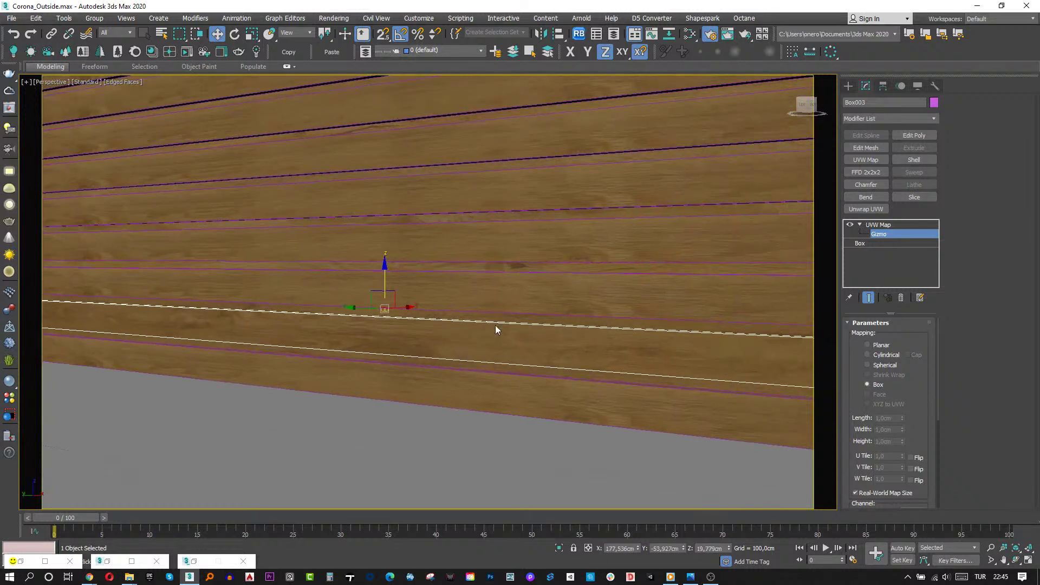
pyautogui.click(898, 224)
# Make the UVW Map of the next board up, Box004, unique and shift its gizmo upward and about 80 cm along negative Y.
pyautogui.click(638, 302)
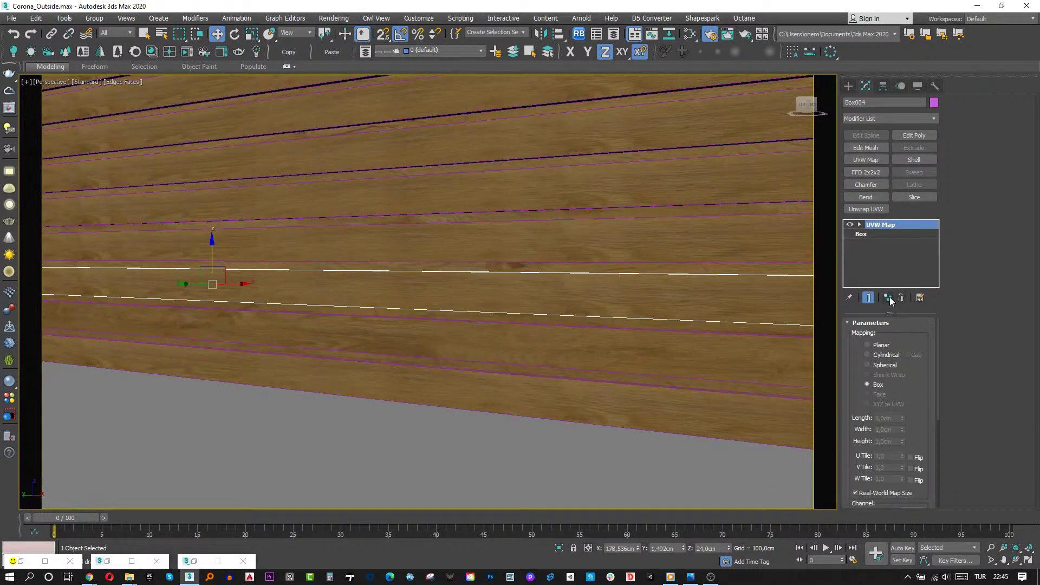
pyautogui.click(860, 224)
pyautogui.click(878, 233)
pyautogui.moveTo(210, 250); pyautogui.dragTo(227, 202)
pyautogui.moveTo(187, 234); pyautogui.dragTo(463, 258)
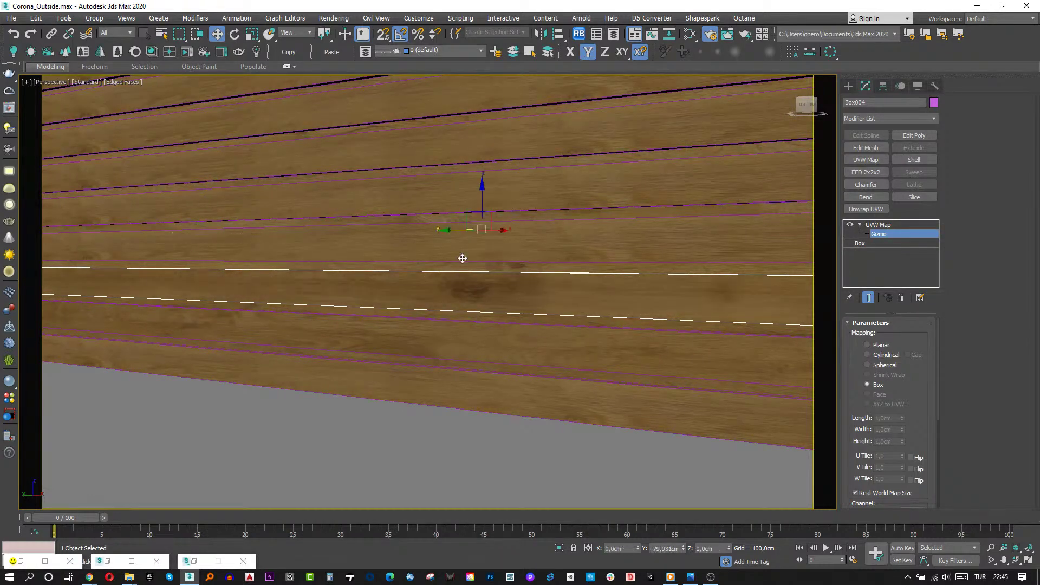
pyautogui.click(902, 225)
# Make board Box006's UVW Map unique and move its gizmo to about Y -64.7 cm, Z 28.3 cm.
pyautogui.moveTo(685, 277); pyautogui.dragTo(570, 307, button='middle')
pyautogui.click(587, 285)
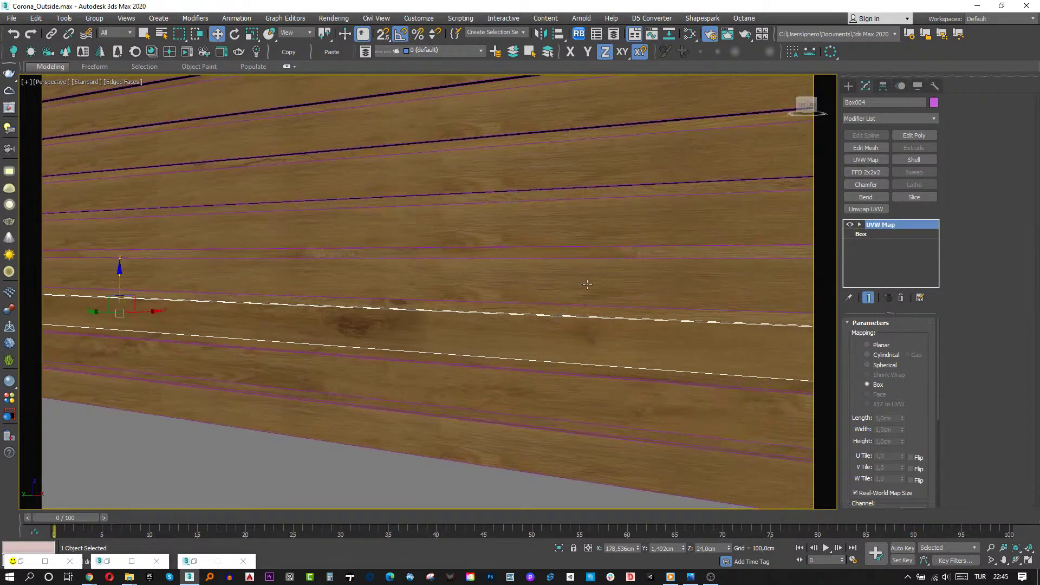
pyautogui.moveTo(612, 263); pyautogui.dragTo(563, 320, button='middle')
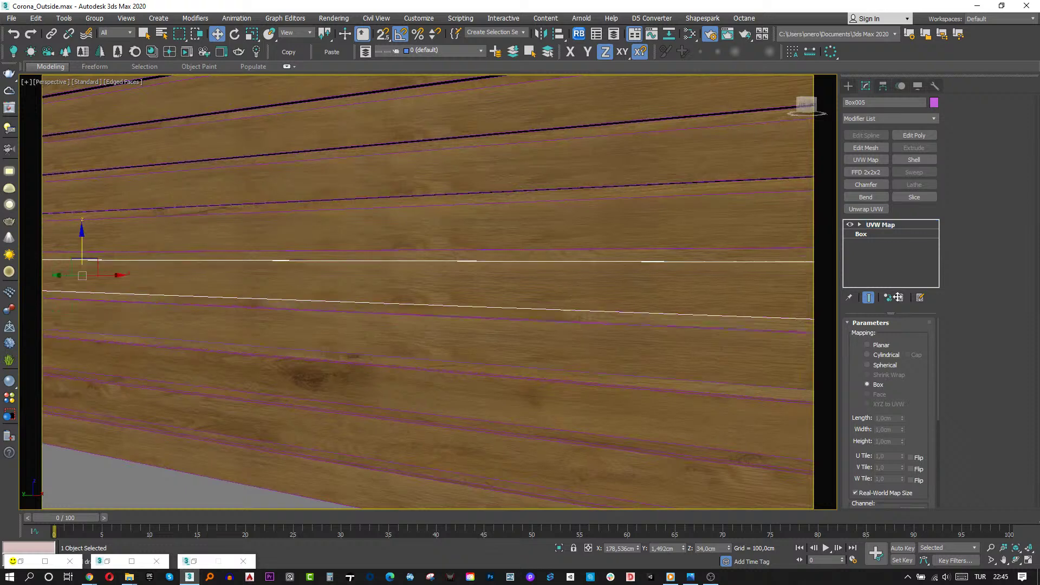
pyautogui.click(860, 225)
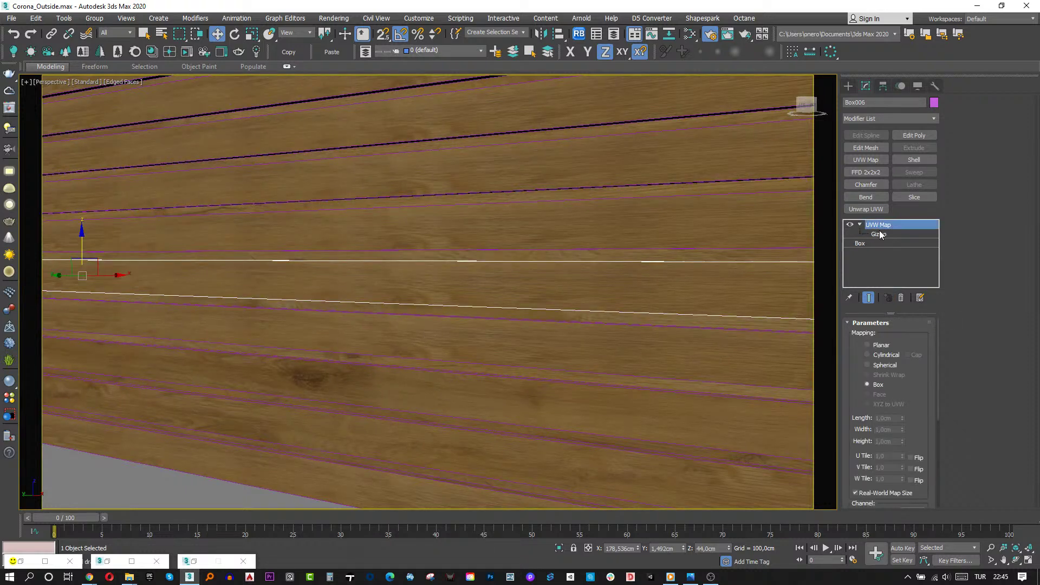
pyautogui.click(878, 233)
pyautogui.moveTo(107, 236); pyautogui.dragTo(174, 265, button='middle')
pyautogui.moveTo(143, 274); pyautogui.dragTo(338, 415)
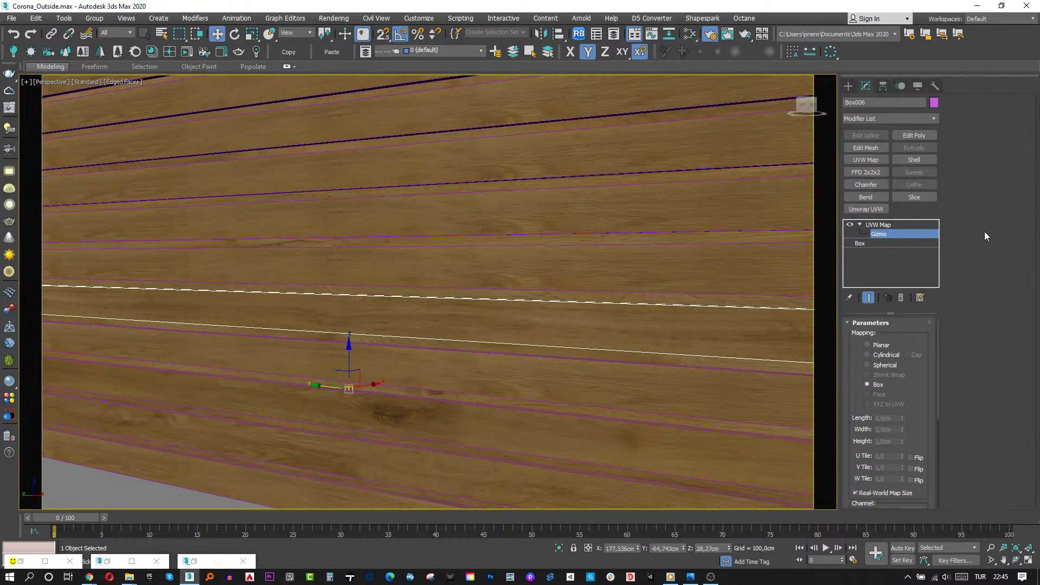
pyautogui.click(894, 224)
# Make board Box007's UVW Map unique and shift its gizmo far along negative Y, towards the wall's free end.
pyautogui.click(785, 271)
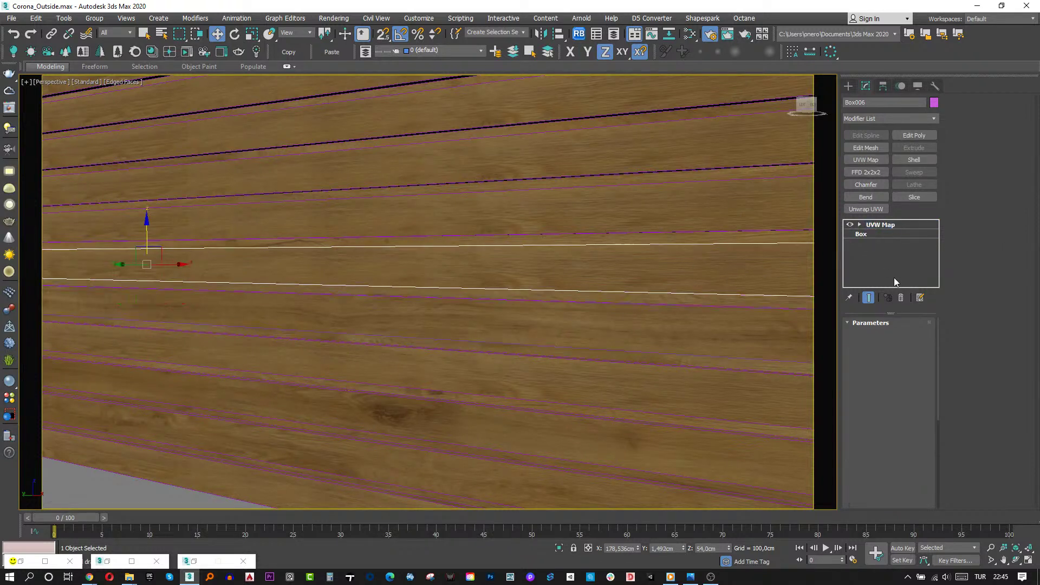
pyautogui.click(860, 224)
pyautogui.click(878, 234)
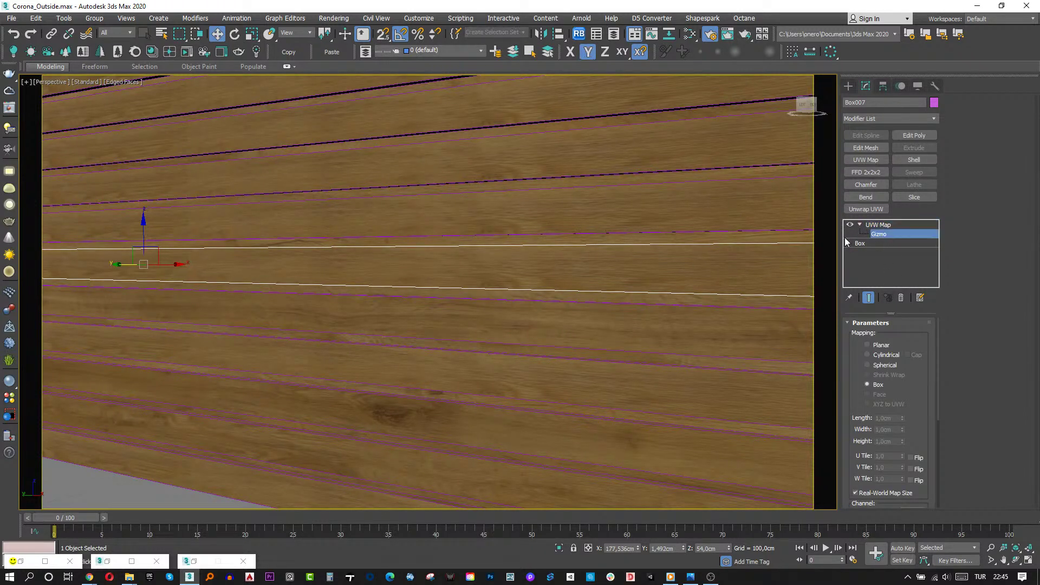
pyautogui.moveTo(121, 265); pyautogui.dragTo(758, 276)
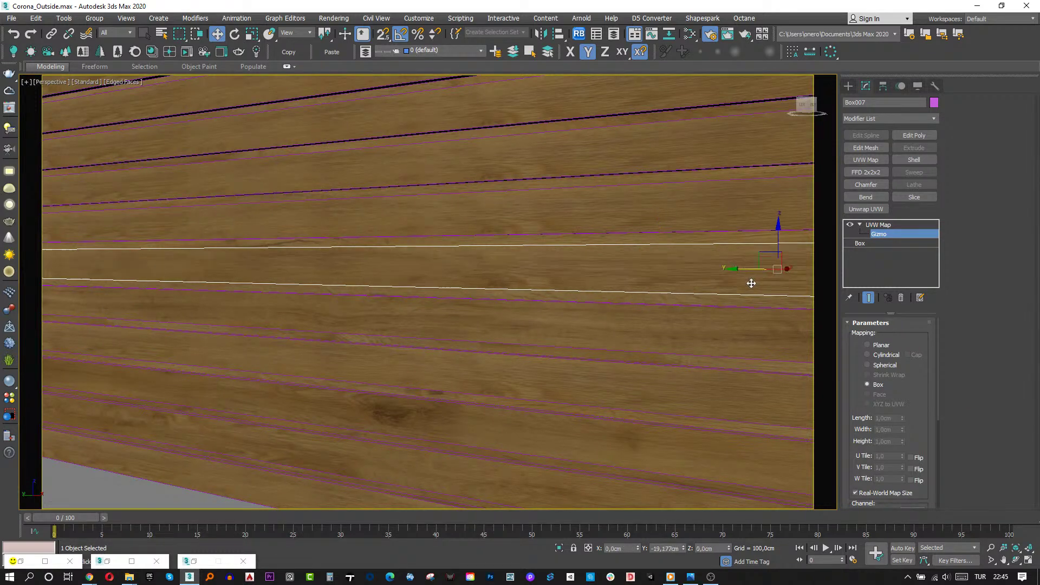
pyautogui.click(913, 225)
# Make board Box008's UVW Map unique and move its gizmo to about Y -128.2 cm, Z 55.8 cm.
pyautogui.click(687, 204)
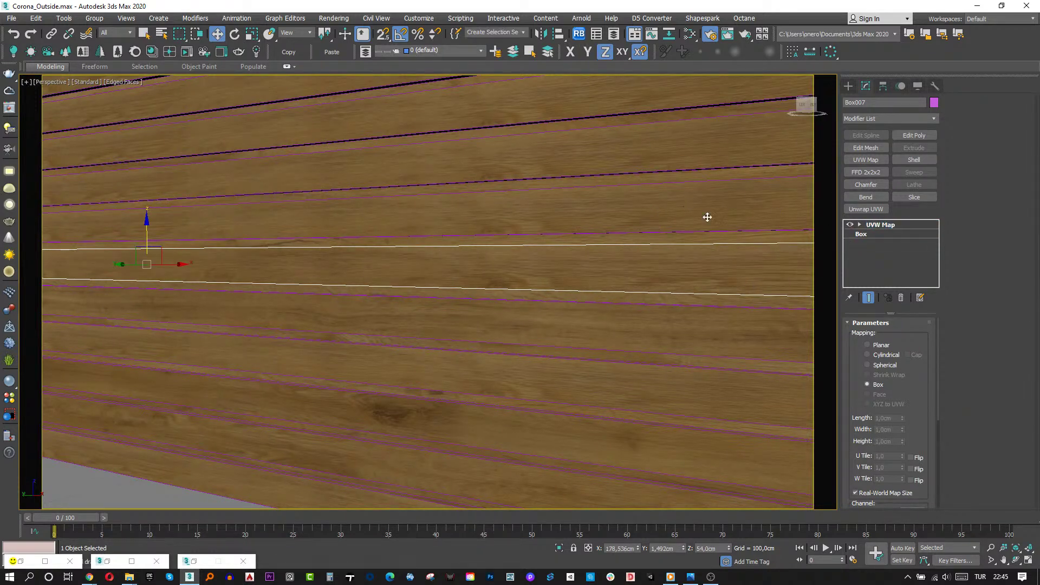
pyautogui.moveTo(614, 312); pyautogui.dragTo(580, 336, button='middle')
pyautogui.click(860, 224)
pyautogui.click(883, 234)
pyautogui.moveTo(100, 246); pyautogui.dragTo(600, 261)
pyautogui.click(911, 225)
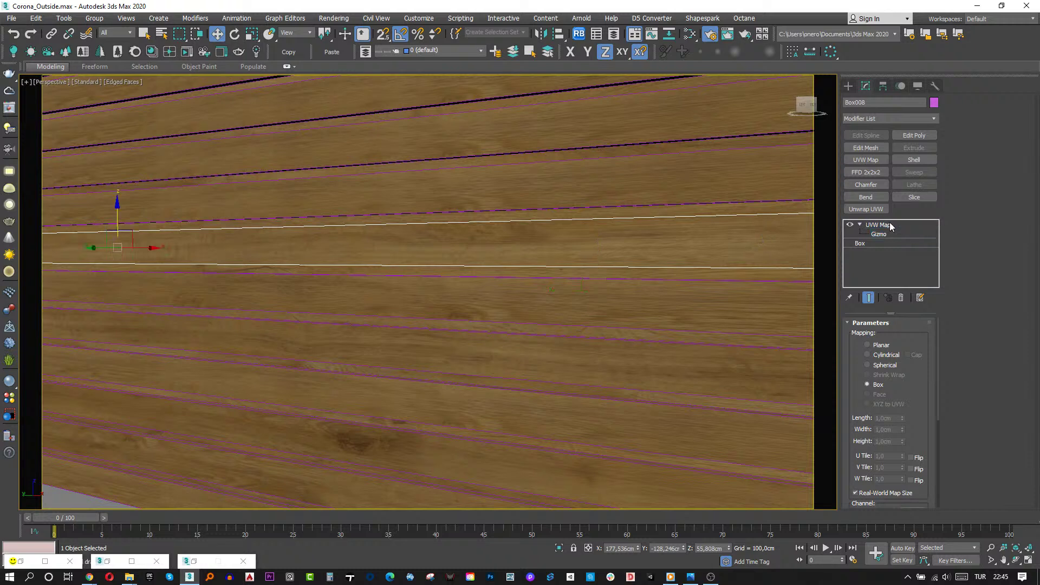
# Make board Box009's UVW Map unique and move its gizmo to about Y -127 cm, Z 81.7 cm.
pyautogui.click(721, 241)
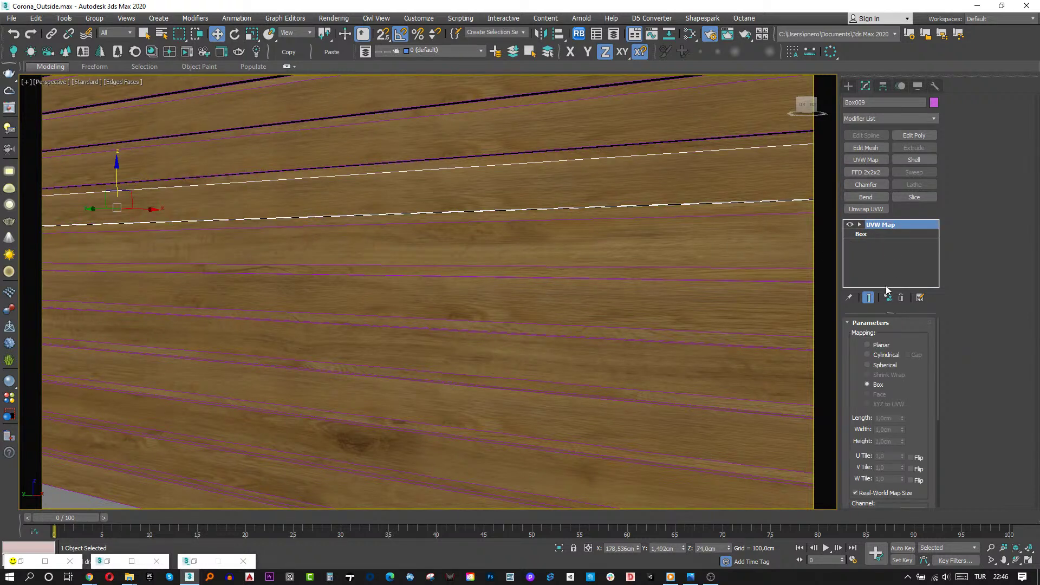
pyautogui.click(860, 225)
pyautogui.click(878, 234)
pyautogui.moveTo(90, 210); pyautogui.dragTo(596, 157)
pyautogui.moveTo(596, 120); pyautogui.dragTo(599, 109)
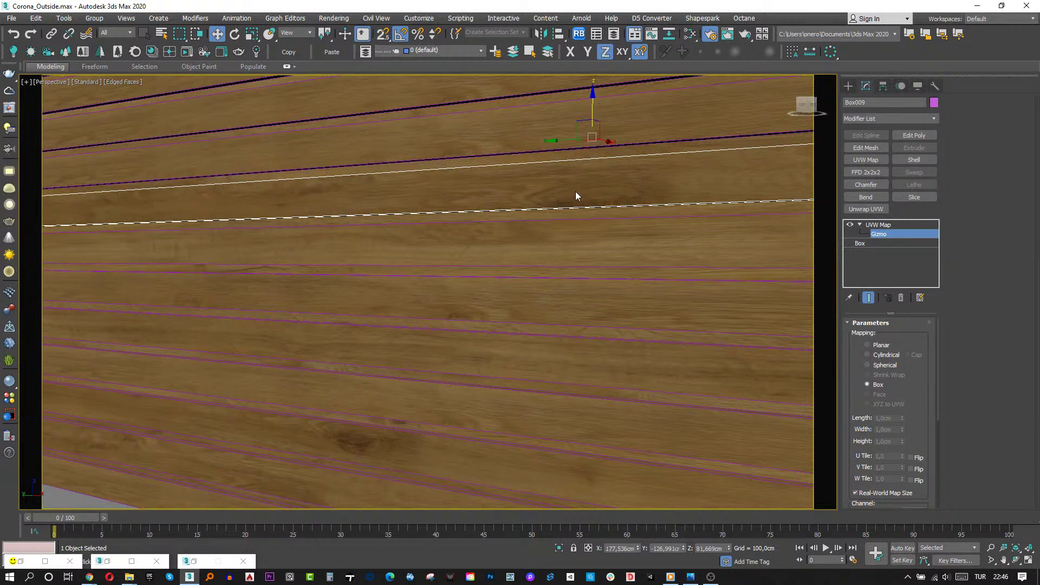
# Make board Box010's UVW Map unique and move its gizmo to about Y -121.7 cm, Z 75.9 cm, checking the grain against neighbouring boards.
pyautogui.moveTo(575, 192); pyautogui.dragTo(569, 253, button='middle')
pyautogui.click(624, 188)
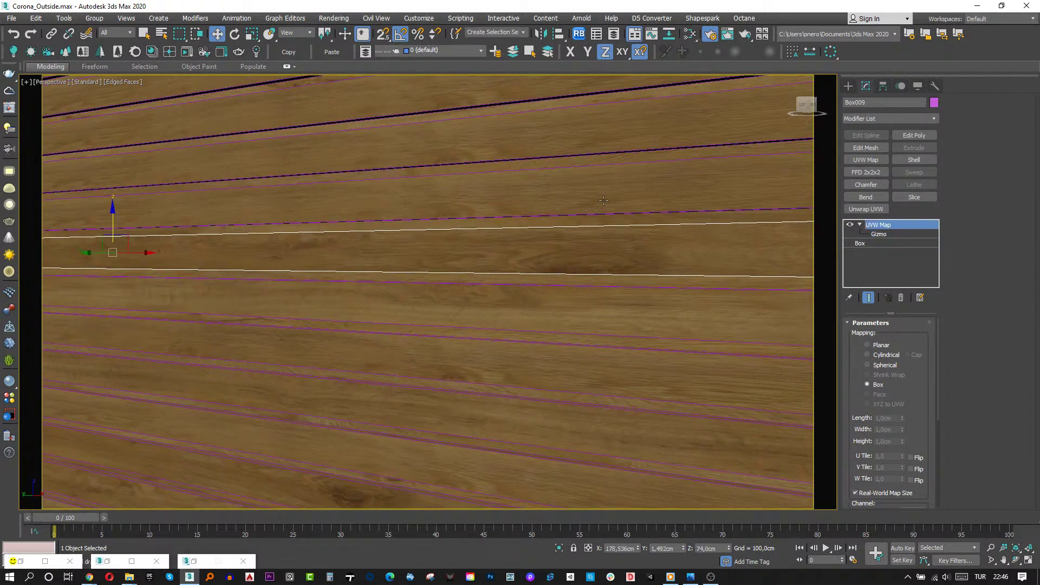
pyautogui.click(860, 225)
pyautogui.click(877, 233)
pyautogui.moveTo(91, 210); pyautogui.dragTo(580, 228)
pyautogui.moveTo(580, 228); pyautogui.dragTo(459, 294, button='middle')
pyautogui.scroll(-4, 400, 283)
pyautogui.scroll(5, 411, 284)
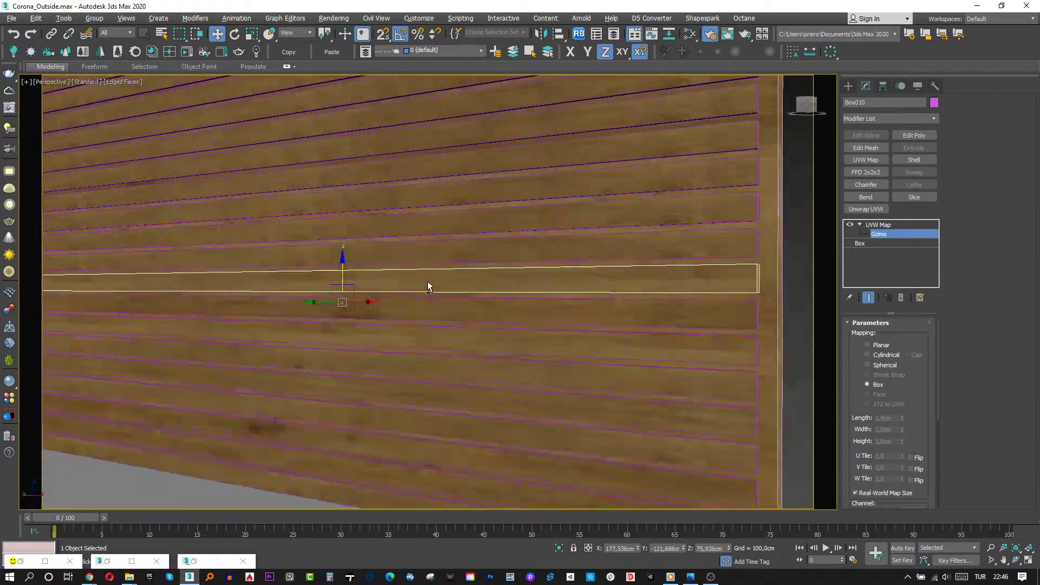
pyautogui.scroll(-2, 443, 284)
pyautogui.moveTo(444, 284); pyautogui.dragTo(418, 293, button='middle')
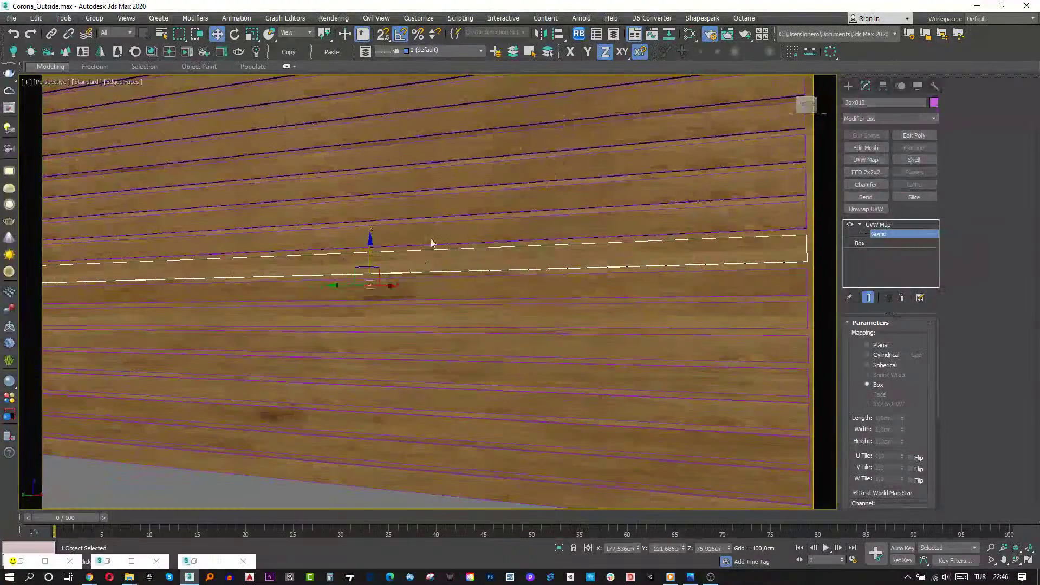
pyautogui.moveTo(458, 247); pyautogui.dragTo(469, 283, button='middle')
pyautogui.click(886, 224)
# Make board Box011's UVW Map unique and shift its gizmo along negative Y and upward until a dark knot falls on the board.
pyautogui.click(430, 260)
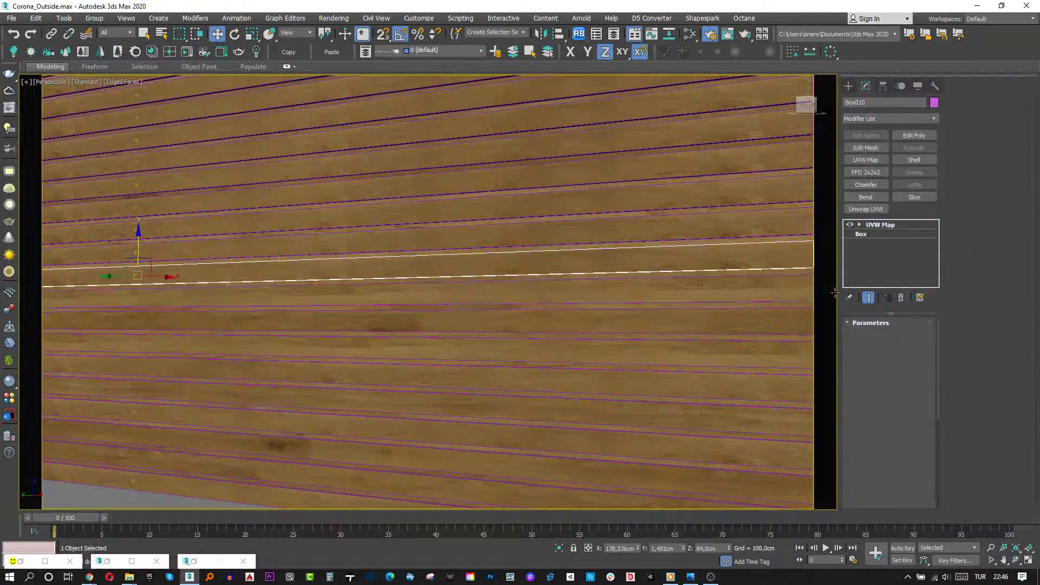
pyautogui.click(860, 224)
pyautogui.click(879, 234)
pyautogui.moveTo(124, 275); pyautogui.dragTo(658, 192)
pyautogui.click(872, 225)
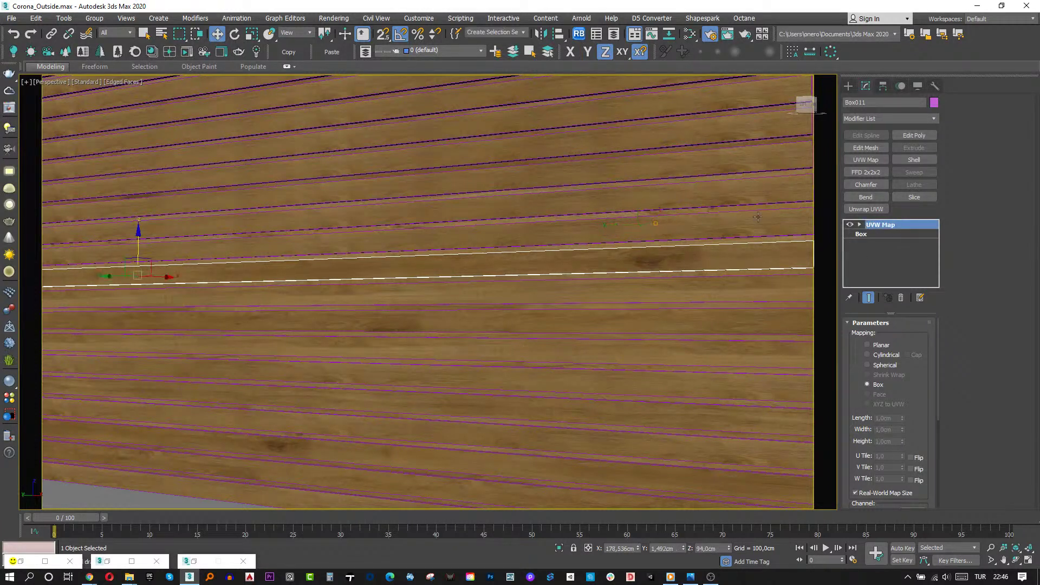
# Make board Box012's UVW Map unique and shift its gizmo about 206 cm along negative Y and slightly upward.
pyautogui.click(792, 224)
pyautogui.click(872, 233)
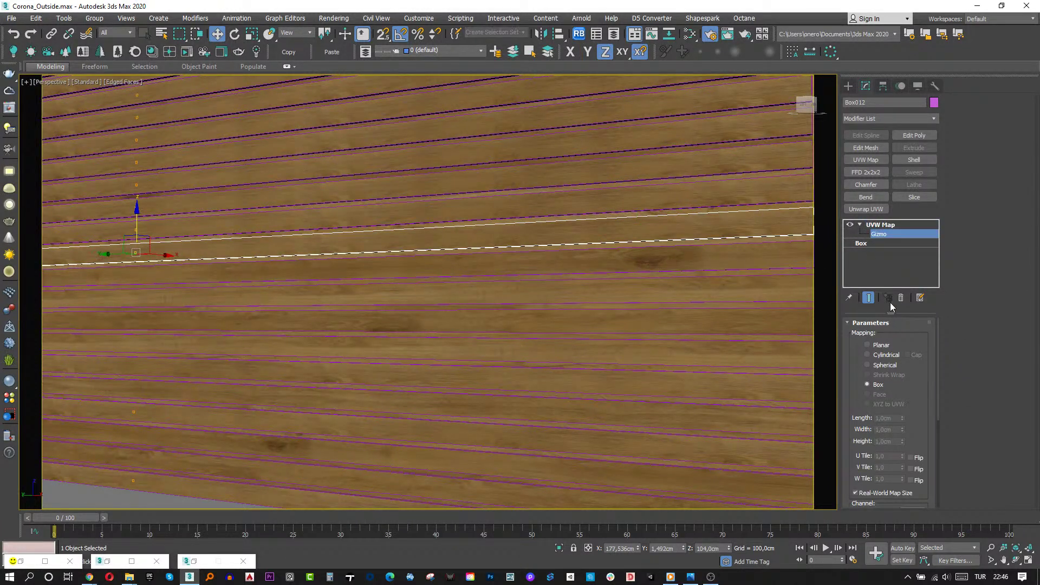
pyautogui.click(886, 226)
pyautogui.click(886, 297)
pyautogui.click(860, 225)
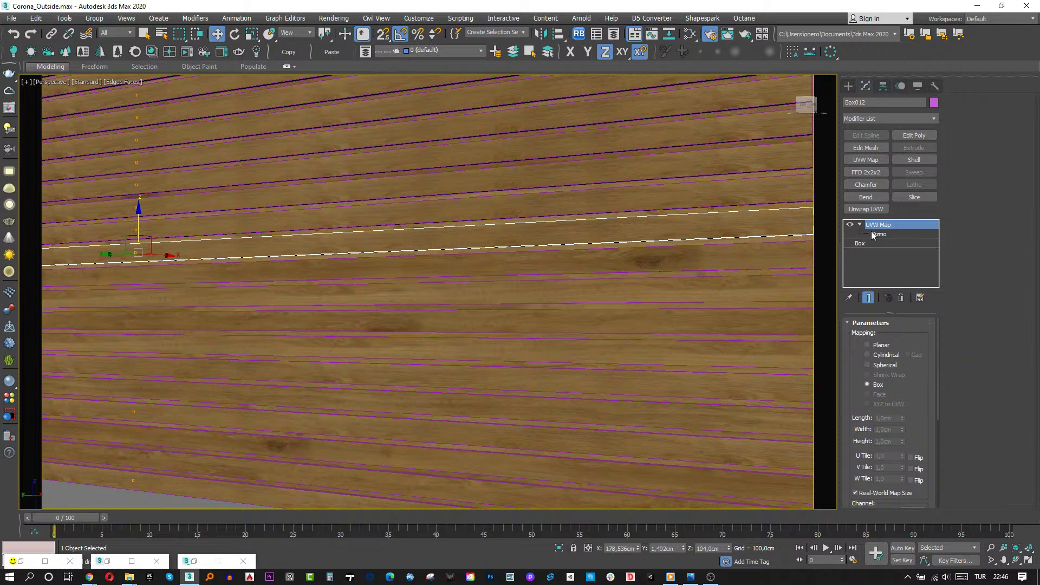
pyautogui.click(879, 234)
pyautogui.moveTo(552, 264); pyautogui.dragTo(559, 260)
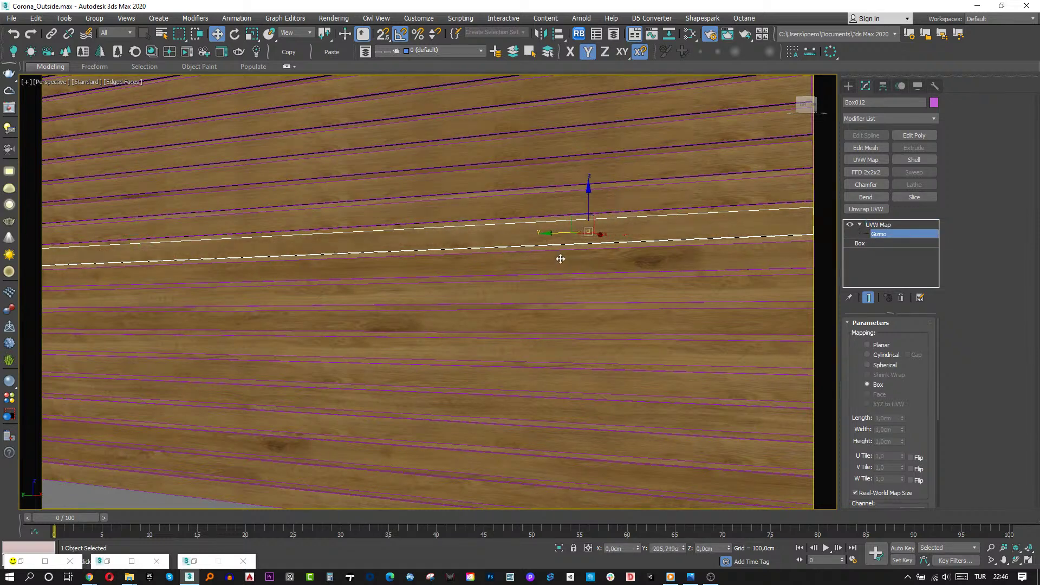
pyautogui.moveTo(589, 205); pyautogui.dragTo(592, 175)
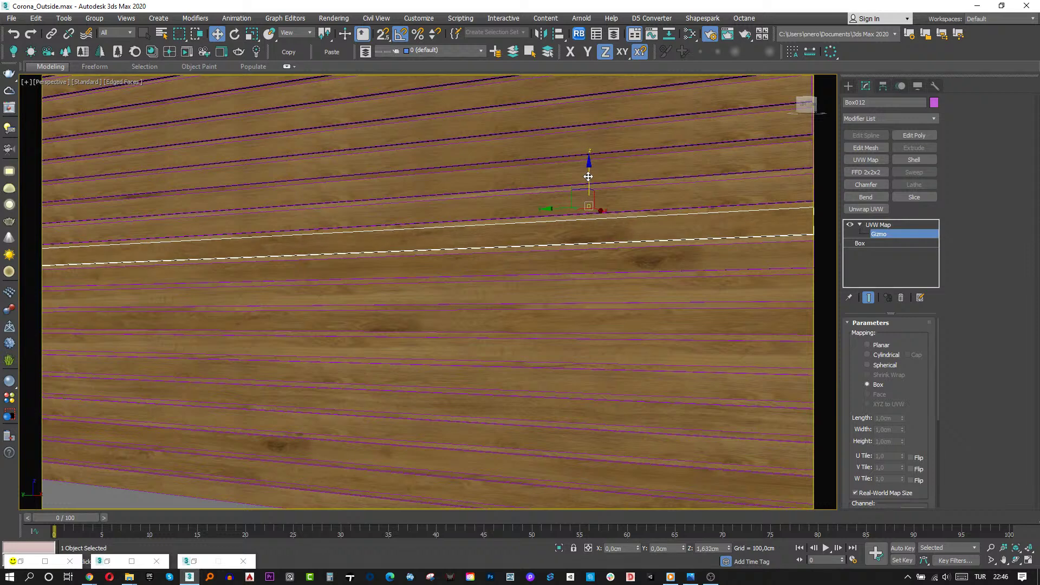
pyautogui.click(877, 224)
# Examine the grain variation across the oak wall with edged faces hidden, and restore the edge display.
pyautogui.moveTo(564, 244); pyautogui.dragTo(462, 267, button='middle')
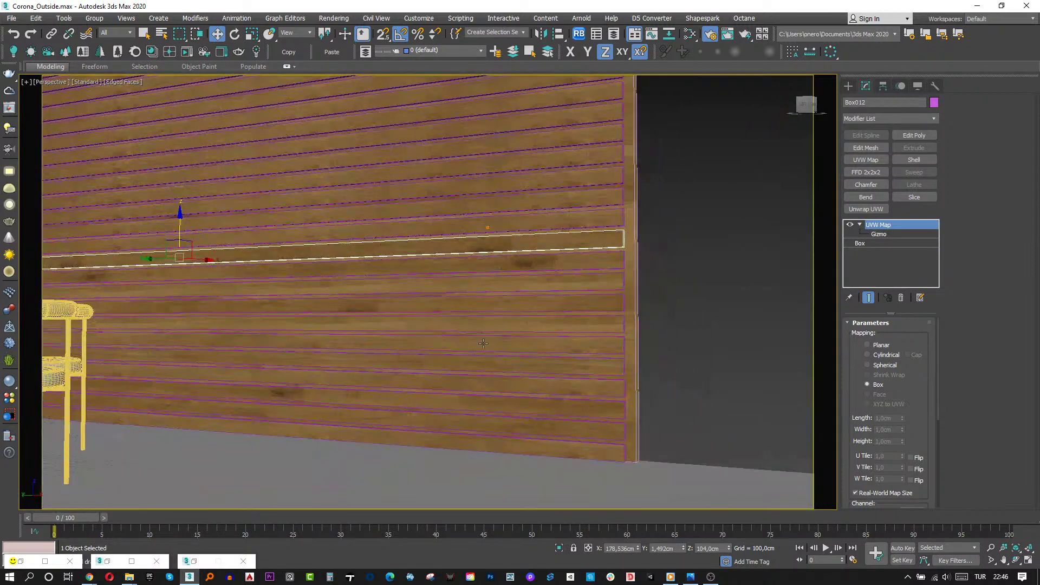
pyautogui.press('F4')
pyautogui.moveTo(343, 345)
pyautogui.keyDown('alt'); pyautogui.mouseDown(button='middle')
pyautogui.moveTo(265, 343)
pyautogui.moveTo(352, 339)
pyautogui.mouseUp(button='middle'); pyautogui.keyUp('alt')
pyautogui.scroll(2, 408, 276)
pyautogui.moveTo(526, 265); pyautogui.dragTo(482, 346, button='middle')
pyautogui.scroll(-2, 522, 293)
pyautogui.scroll(2, 468, 352)
pyautogui.press('F4')
# Make board Box013's UVW Map unique and move its gizmo to about Y -173.9 cm, Z 105.1 cm.
pyautogui.click(490, 278)
pyautogui.moveTo(514, 281); pyautogui.dragTo(587, 295, button='middle')
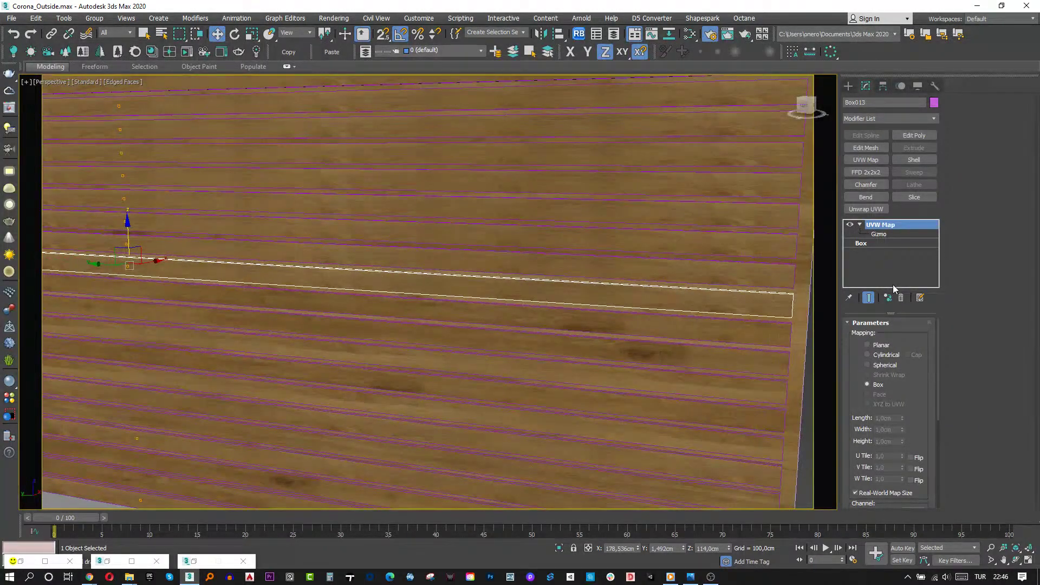
pyautogui.click(887, 298)
pyautogui.click(859, 225)
pyautogui.click(878, 235)
pyautogui.moveTo(107, 262); pyautogui.dragTo(507, 277)
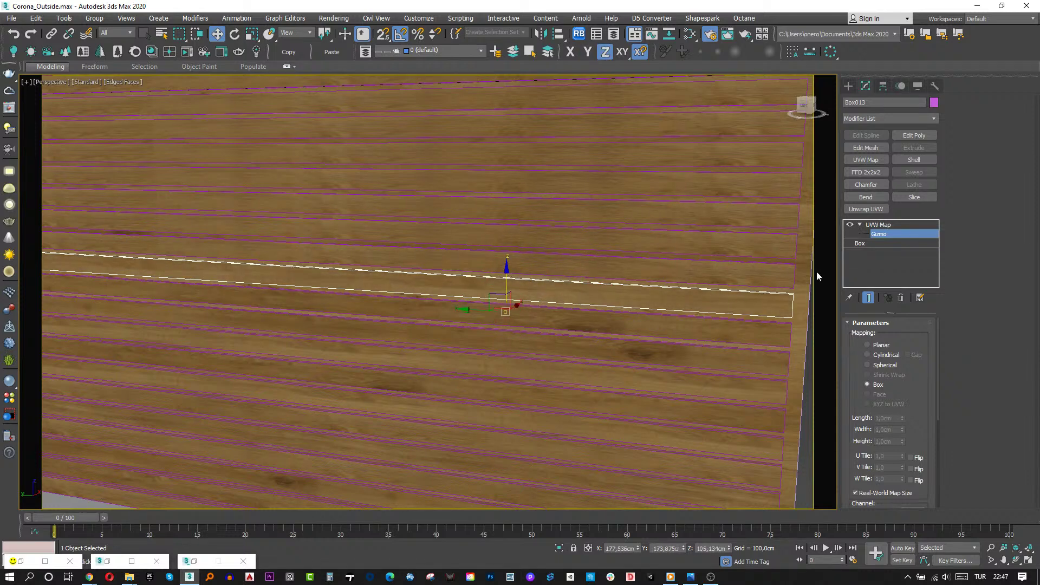
pyautogui.click(885, 225)
# Make board Box014's UVW Map unique and move its gizmo to about Y -166.3 cm, Z 126.1 cm.
pyautogui.click(658, 270)
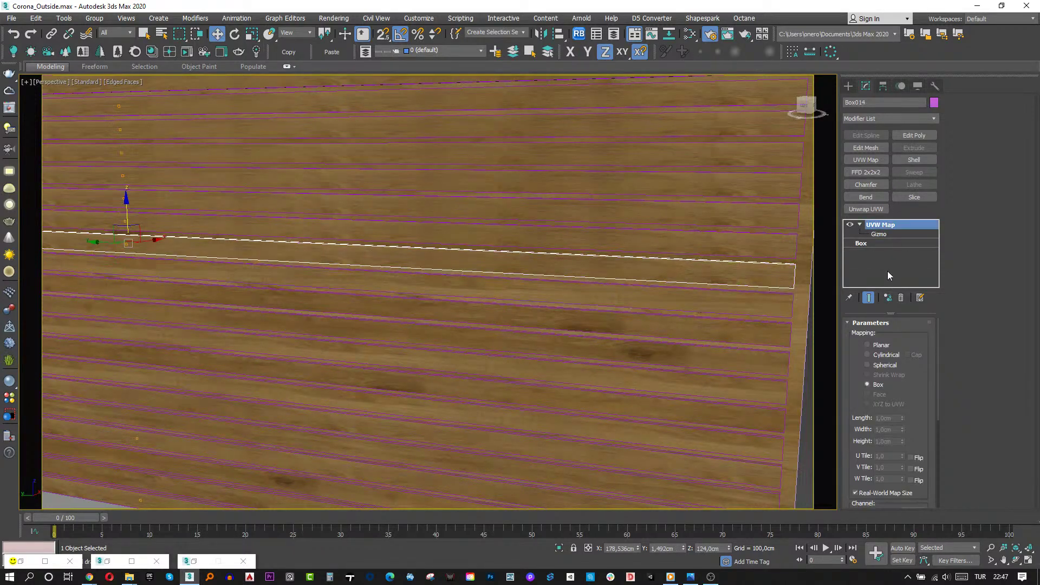
pyautogui.click(888, 234)
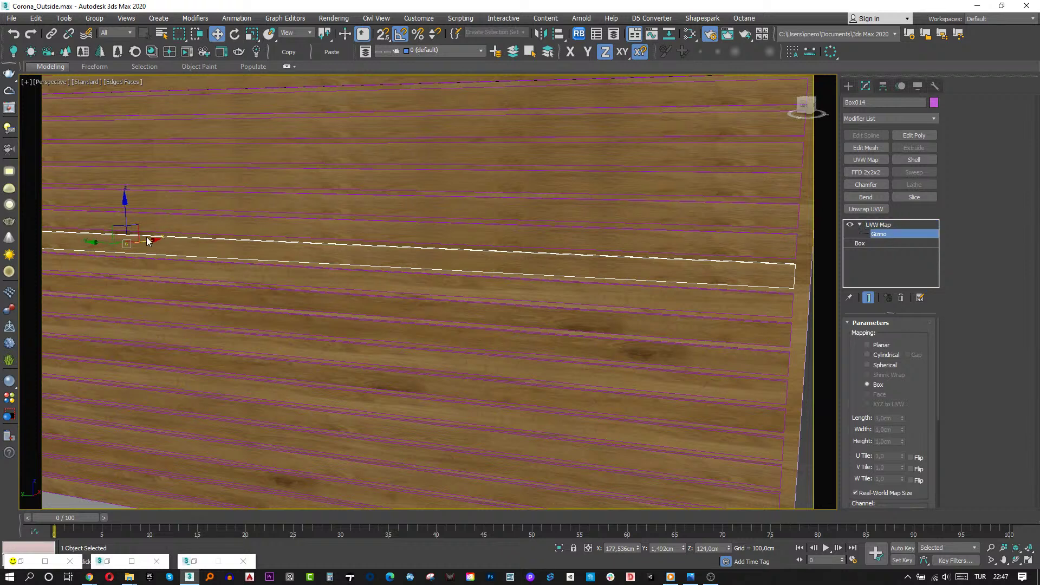
pyautogui.moveTo(98, 240); pyautogui.dragTo(457, 277)
pyautogui.moveTo(490, 233); pyautogui.dragTo(489, 227)
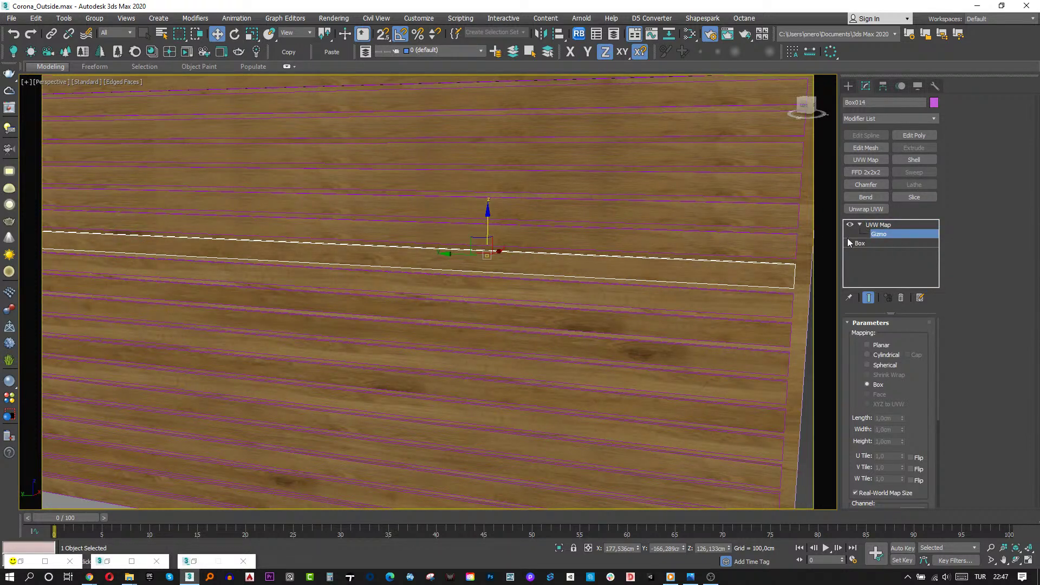
pyautogui.click(859, 225)
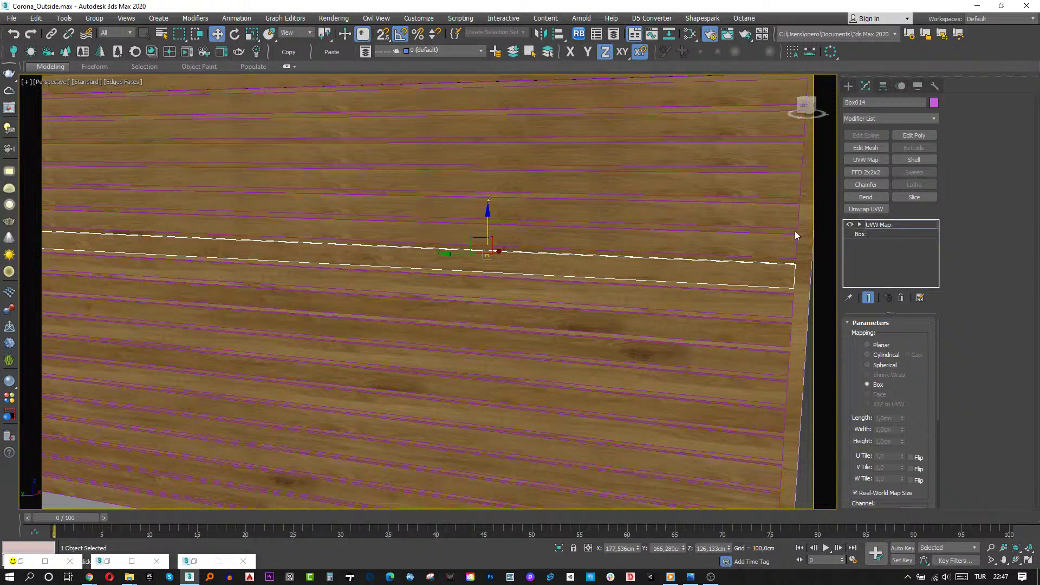
pyautogui.click(890, 228)
# Make board Box015's UVW Map unique and move its gizmo to about Y -181.9 cm, Z 146.1 cm.
pyautogui.click(685, 238)
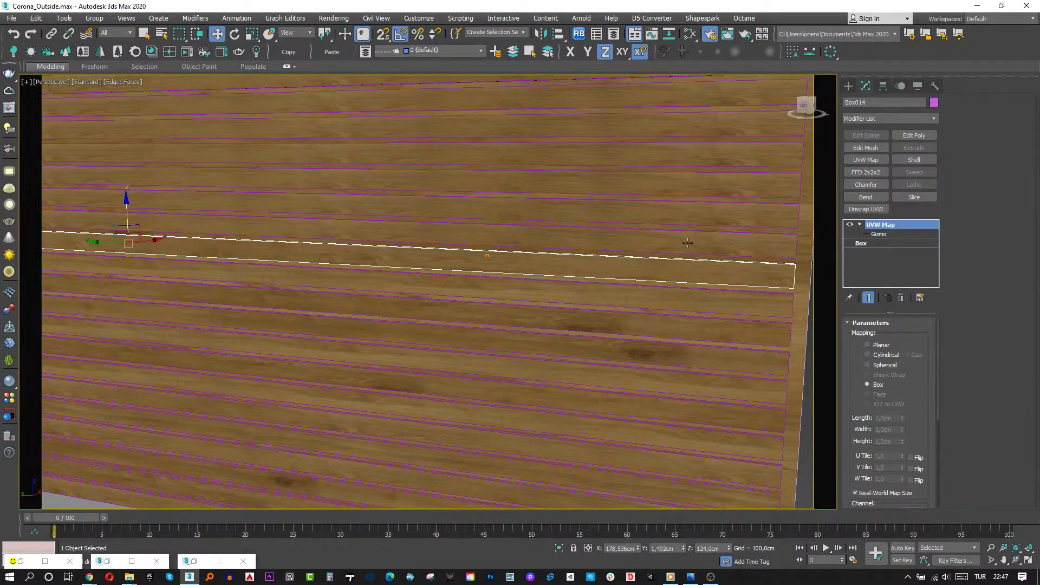
pyautogui.click(889, 297)
pyautogui.click(859, 224)
pyautogui.click(884, 234)
pyautogui.moveTo(104, 219); pyautogui.dragTo(529, 177)
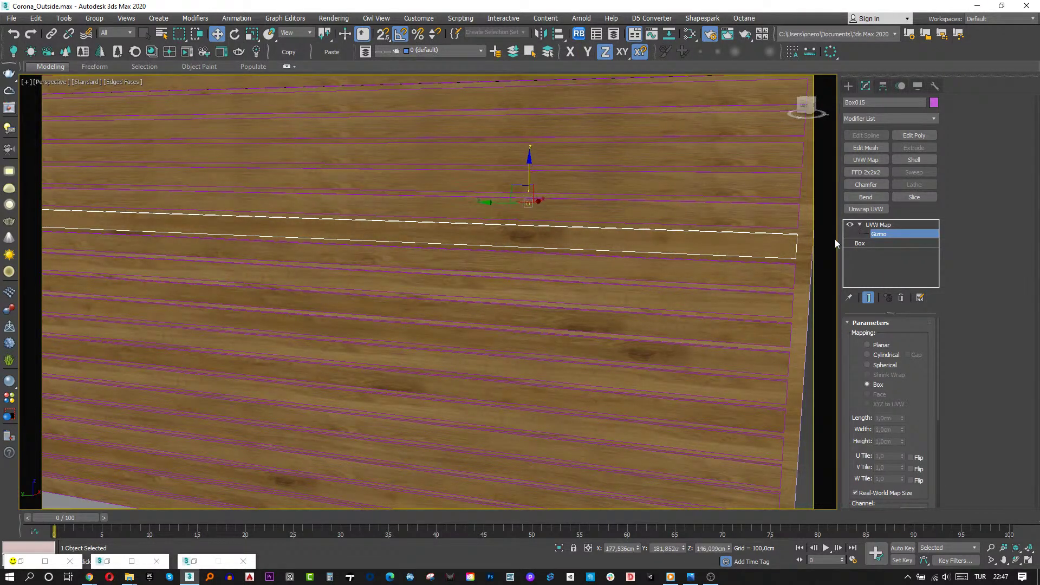
# Make board Box017's UVW Map unique and raise its gizmo to about Z 166.3 cm.
pyautogui.click(878, 224)
pyautogui.click(633, 212)
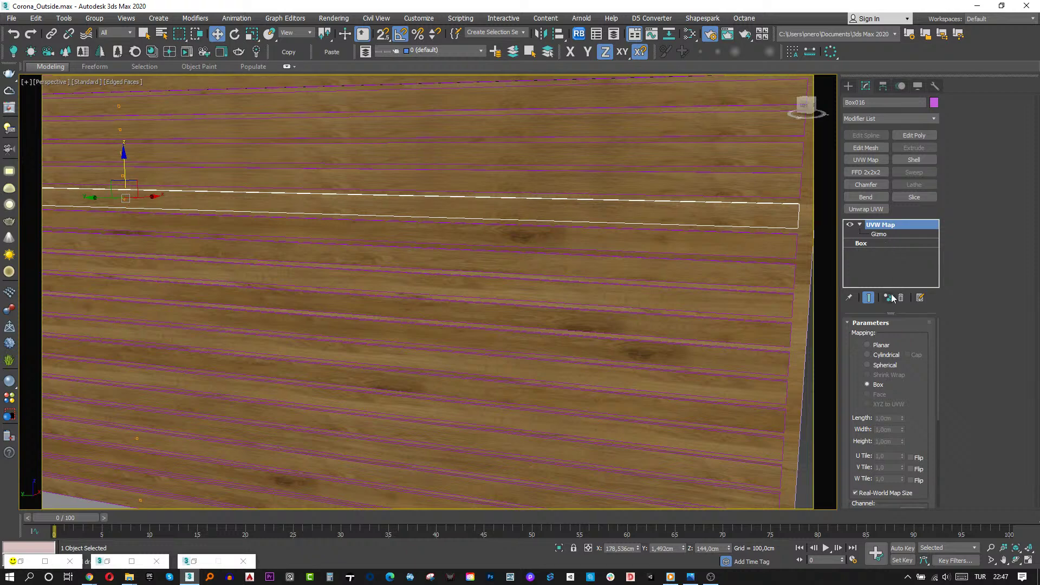
pyautogui.click(668, 188)
pyautogui.moveTo(667, 187); pyautogui.dragTo(643, 364, button='middle')
pyautogui.click(888, 297)
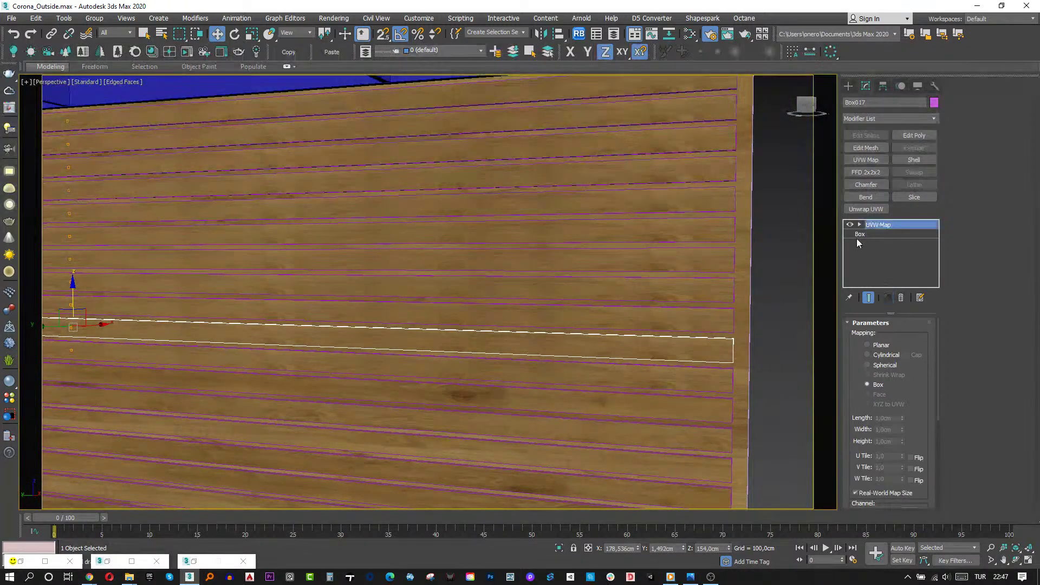
pyautogui.click(879, 235)
pyautogui.moveTo(69, 295); pyautogui.dragTo(76, 262)
pyautogui.click(886, 225)
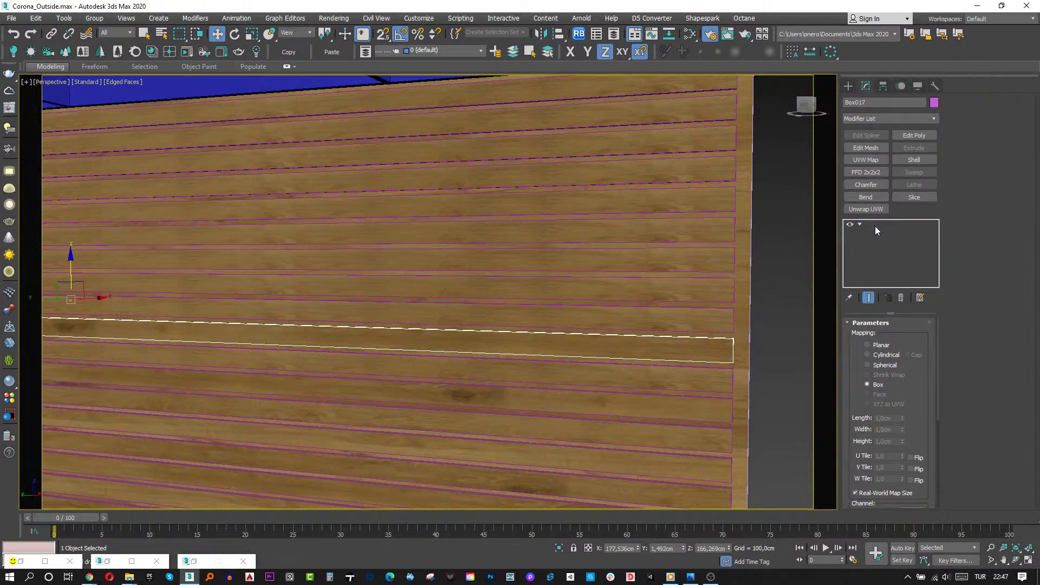
# Make board Box018's UVW Map unique and move its gizmo upward and along the board's length.
pyautogui.click(485, 309)
pyautogui.click(856, 225)
pyautogui.click(859, 224)
pyautogui.click(878, 233)
pyautogui.moveTo(70, 269); pyautogui.dragTo(70, 250)
pyautogui.moveTo(203, 311); pyautogui.dragTo(267, 306, button='middle')
pyautogui.moveTo(96, 279); pyautogui.dragTo(558, 285)
pyautogui.click(884, 226)
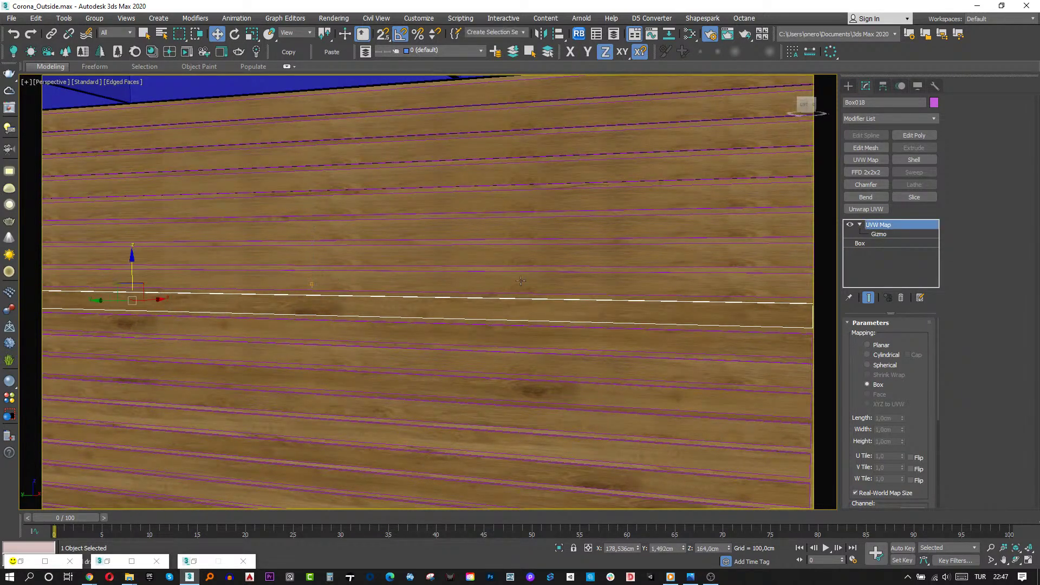
# Make board Box019's UVW Map unique, slide its gizmo along the board and raise it by about 6.2 cm.
pyautogui.click(769, 284)
pyautogui.click(859, 224)
pyautogui.click(878, 236)
pyautogui.moveTo(131, 247); pyautogui.dragTo(661, 299)
pyautogui.moveTo(684, 229); pyautogui.dragTo(688, 208)
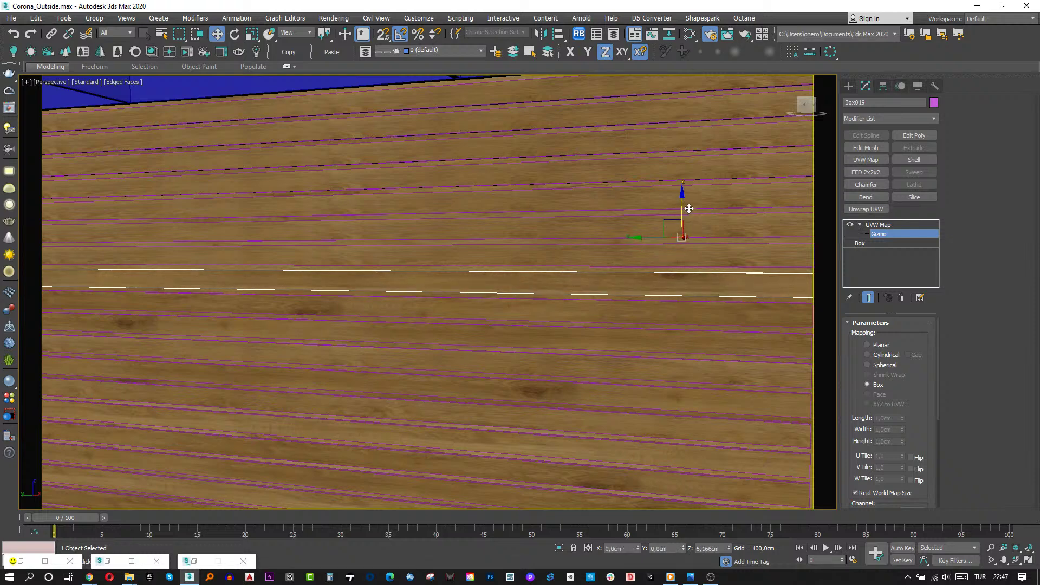
pyautogui.click(901, 225)
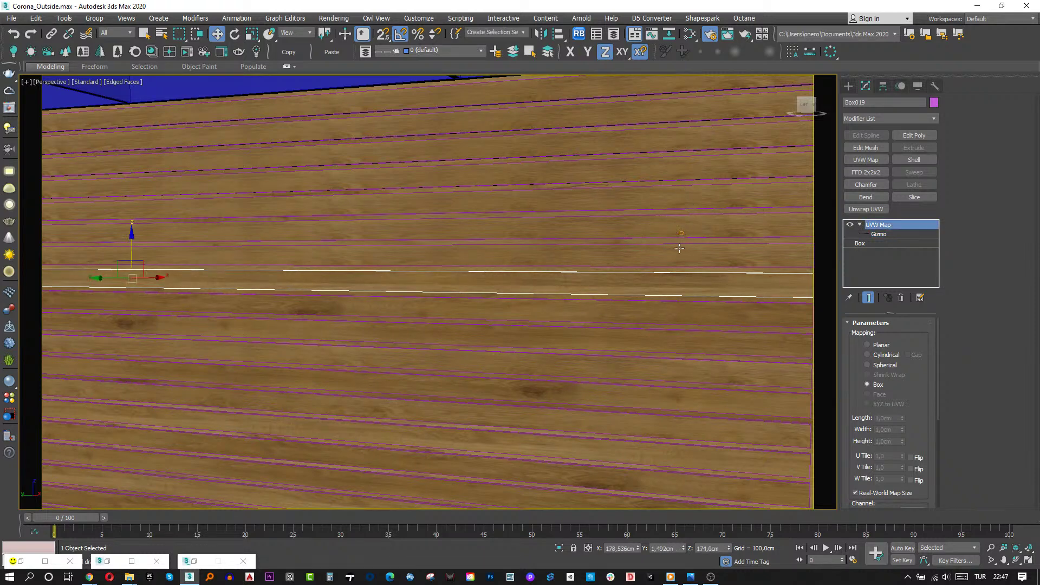
# Make board Box021's UVW Map unique and move its gizmo upward to shift the grain.
pyautogui.click(658, 225)
pyautogui.moveTo(658, 226); pyautogui.dragTo(461, 391, button='middle')
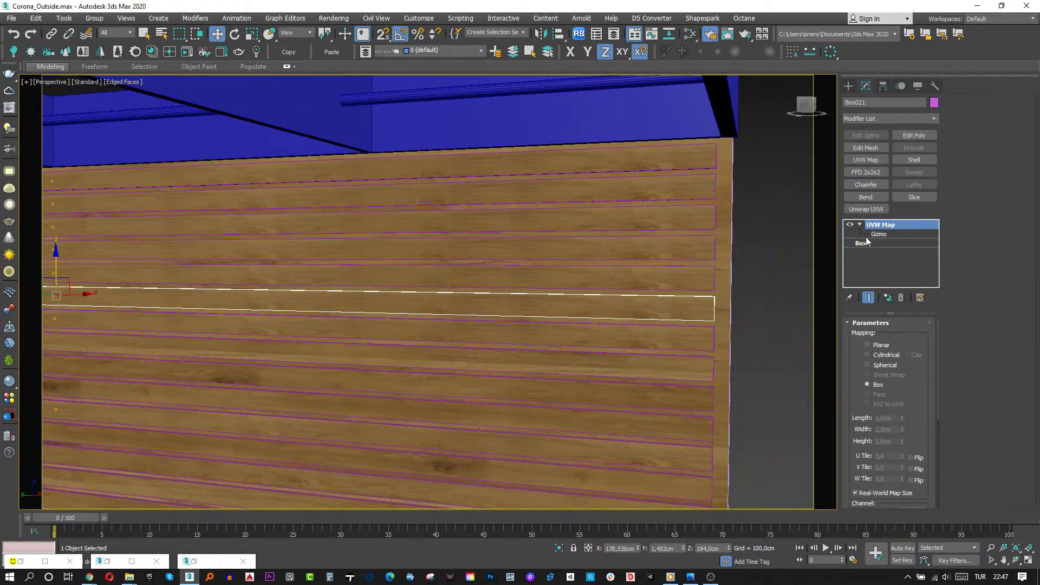
pyautogui.click(881, 234)
pyautogui.moveTo(52, 262); pyautogui.dragTo(73, 211)
pyautogui.click(895, 224)
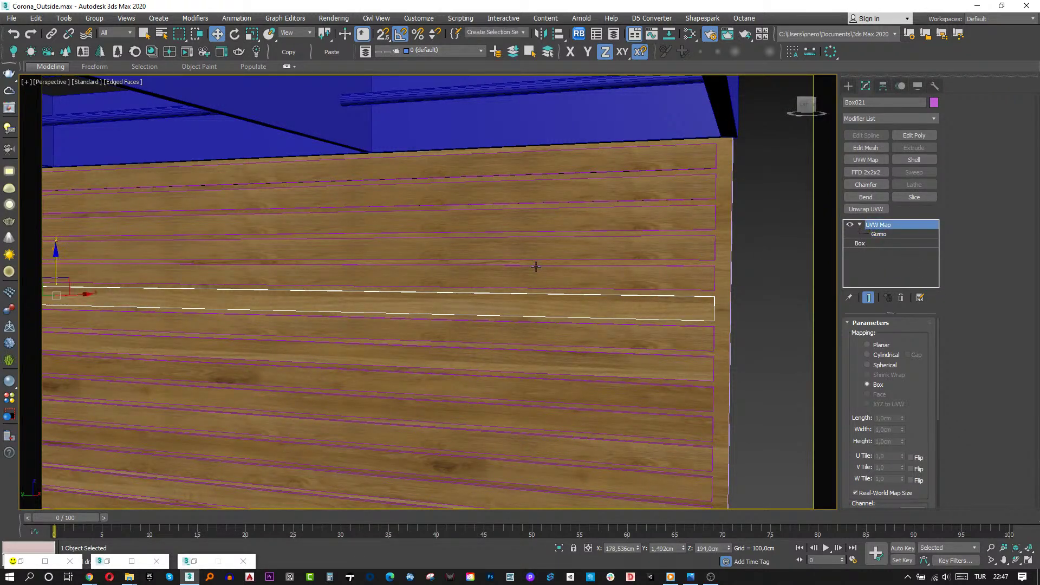
# Make the UVW Map of board Box022 unique.
pyautogui.moveTo(534, 262); pyautogui.dragTo(512, 303, button='middle')
pyautogui.scroll(3, 533, 311)
pyautogui.click(564, 317)
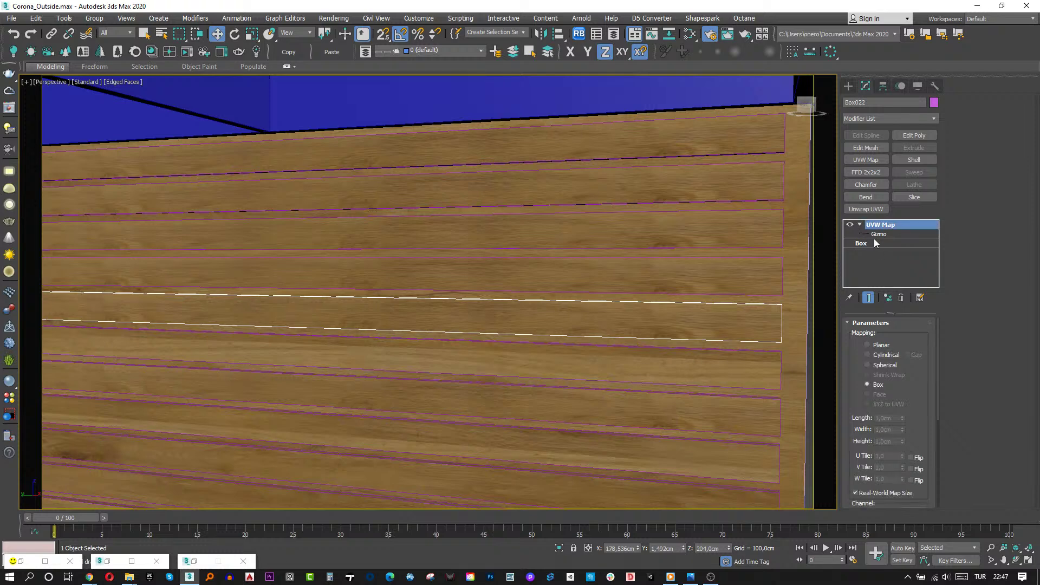
pyautogui.click(890, 296)
# Make board Box023's UVW Map unique and slide its gizmo along the board's length at Z 214 cm.
pyautogui.click(721, 275)
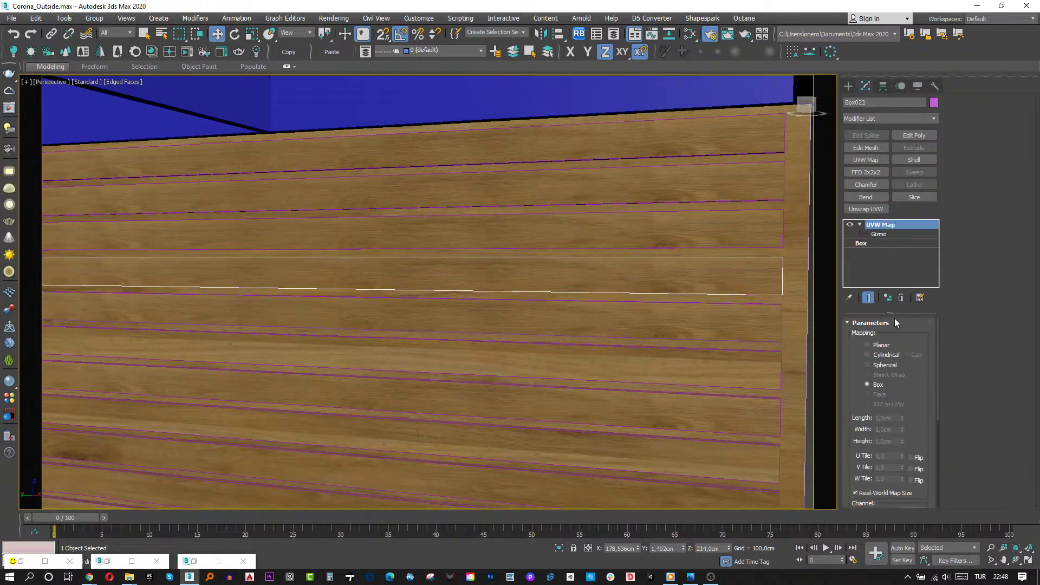
pyautogui.click(886, 298)
pyautogui.click(860, 224)
pyautogui.click(878, 234)
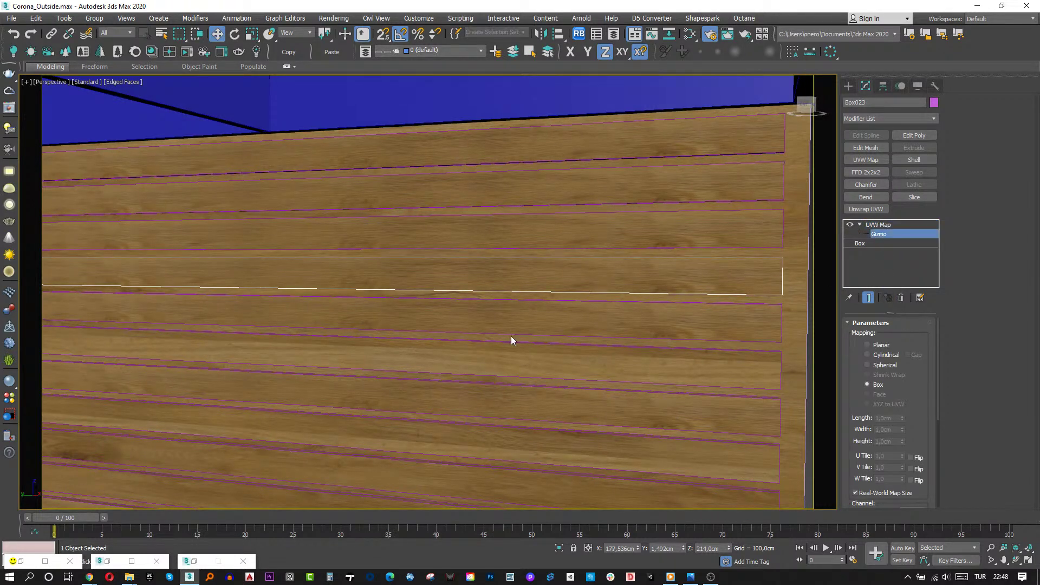
pyautogui.moveTo(321, 355); pyautogui.dragTo(586, 366, button='middle')
pyautogui.scroll(-4, 586, 366)
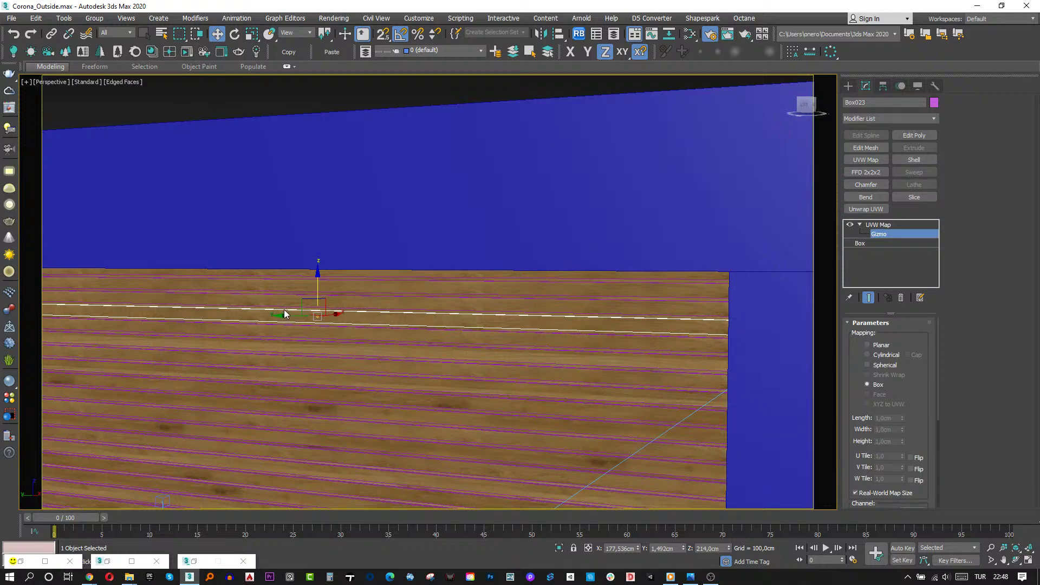
pyautogui.moveTo(286, 312); pyautogui.dragTo(492, 303)
pyautogui.scroll(4, 546, 287)
pyautogui.click(889, 223)
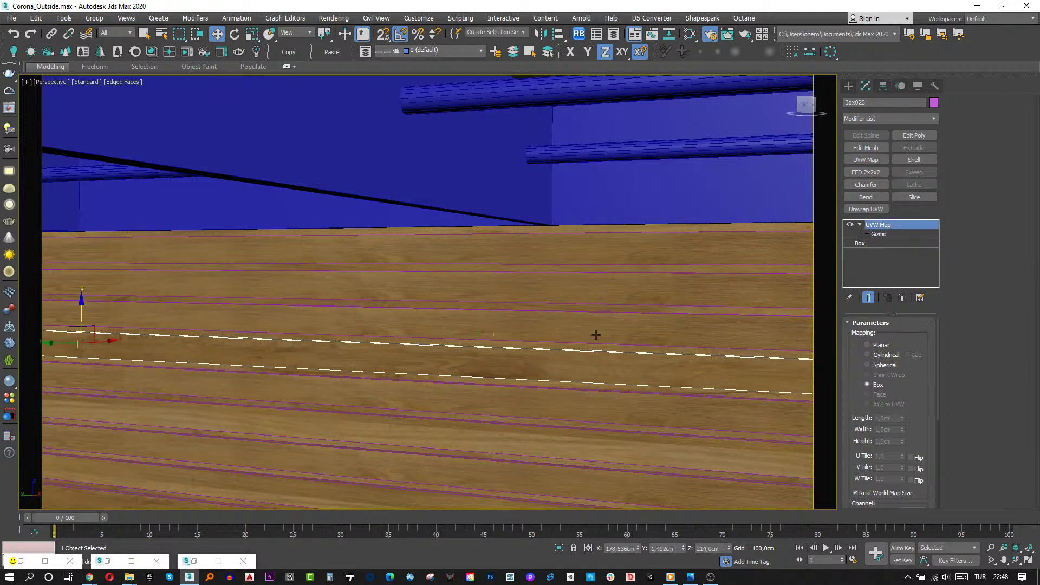
# Make board Box024's UVW Map unique and move its gizmo to about Y -169.7 cm, Z 228.4 cm.
pyautogui.click(594, 335)
pyautogui.click(860, 225)
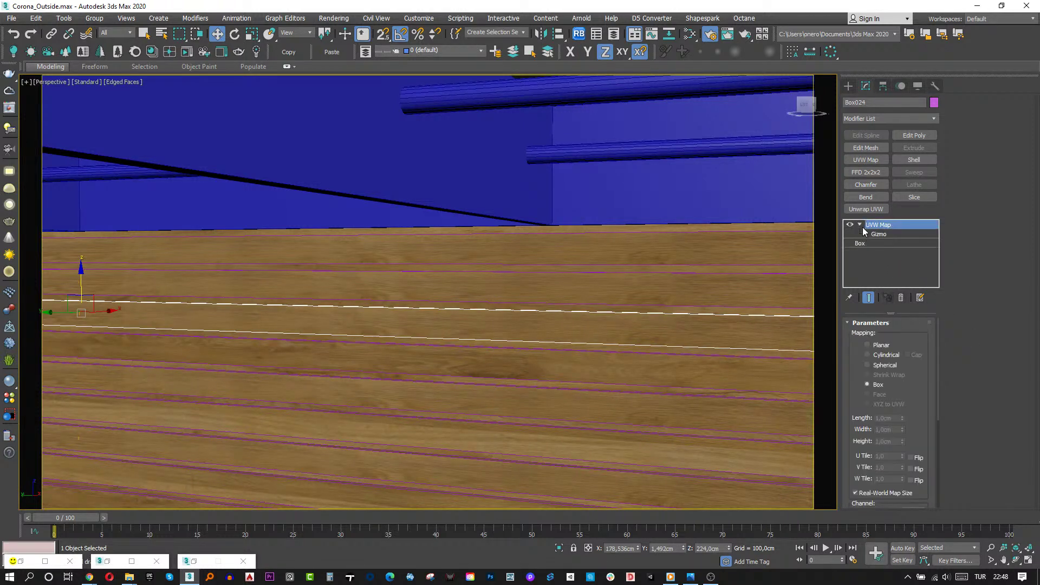
pyautogui.click(878, 234)
pyautogui.moveTo(58, 312); pyautogui.dragTo(611, 311)
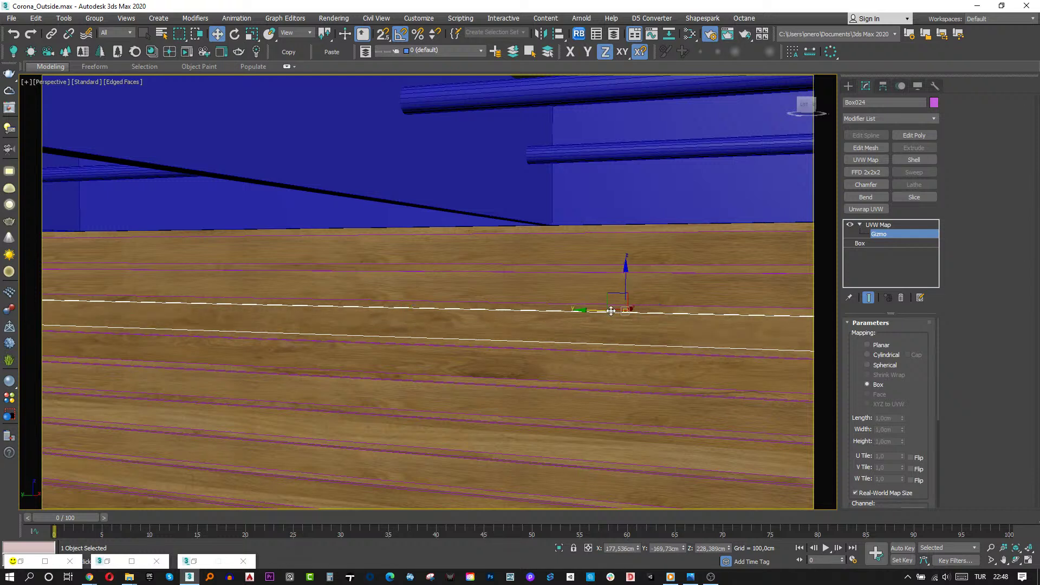
pyautogui.click(892, 225)
# Make board Box025's UVW Map unique and move its gizmo to about Y -172.0 cm, Z 226.4 cm.
pyautogui.click(520, 293)
pyautogui.click(887, 298)
pyautogui.click(859, 224)
pyautogui.click(878, 234)
pyautogui.moveTo(54, 283); pyautogui.dragTo(629, 291)
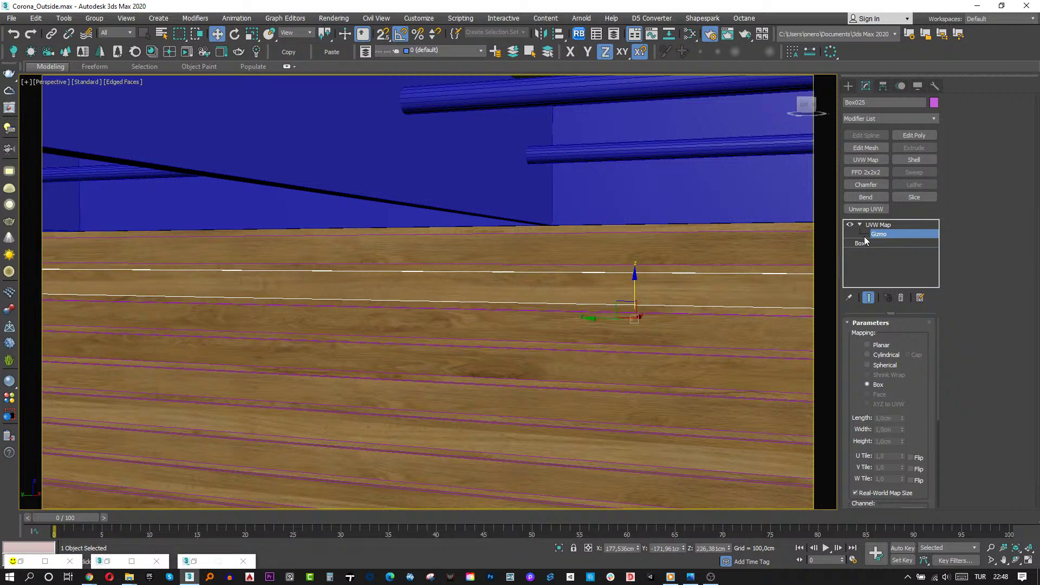
pyautogui.click(889, 227)
# Select the uppermost wall board, Box026, for editing its UVW Map.
pyautogui.click(761, 251)
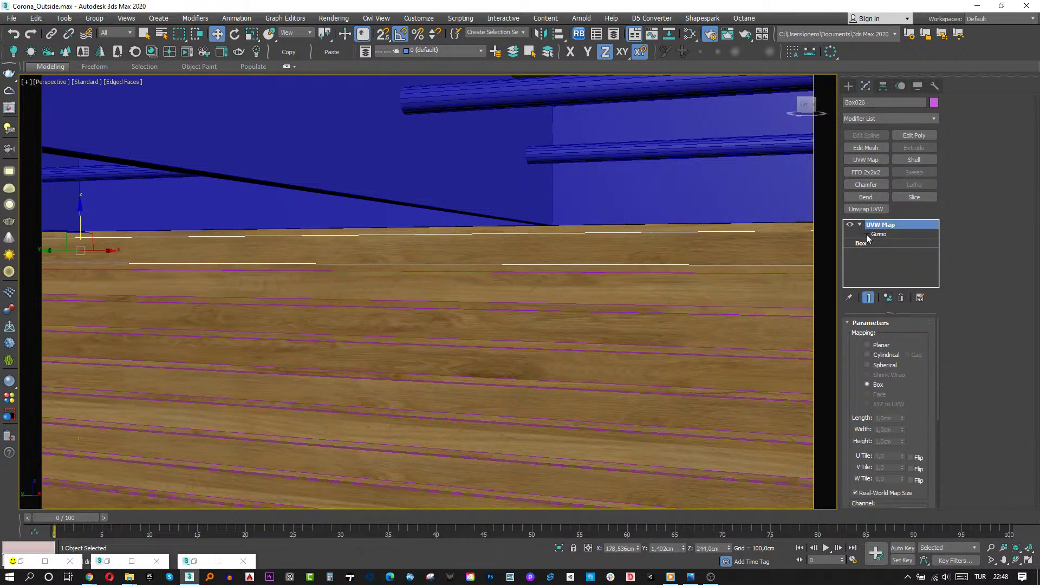